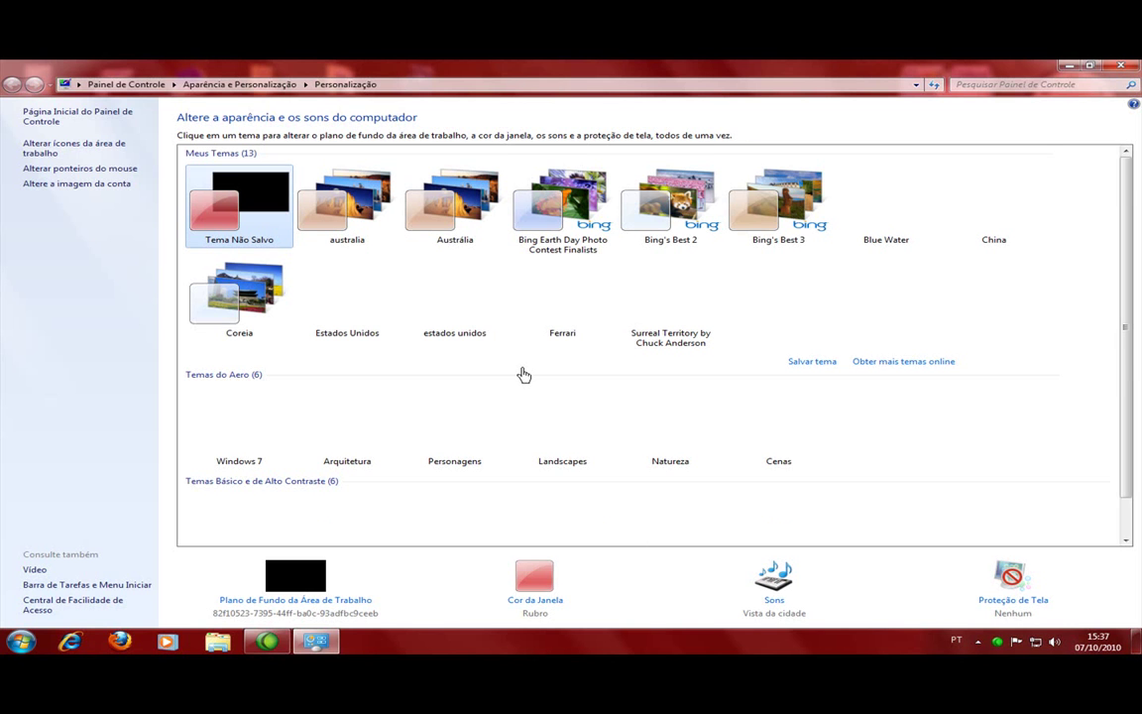
Step: Apply the Surreal Territory by Chuck Anderson theme from the saved themes and show it on the desktop
{"action": "scroll", "coordinate": [523, 373], "scroll_direction": "down", "scroll_amount": 1}
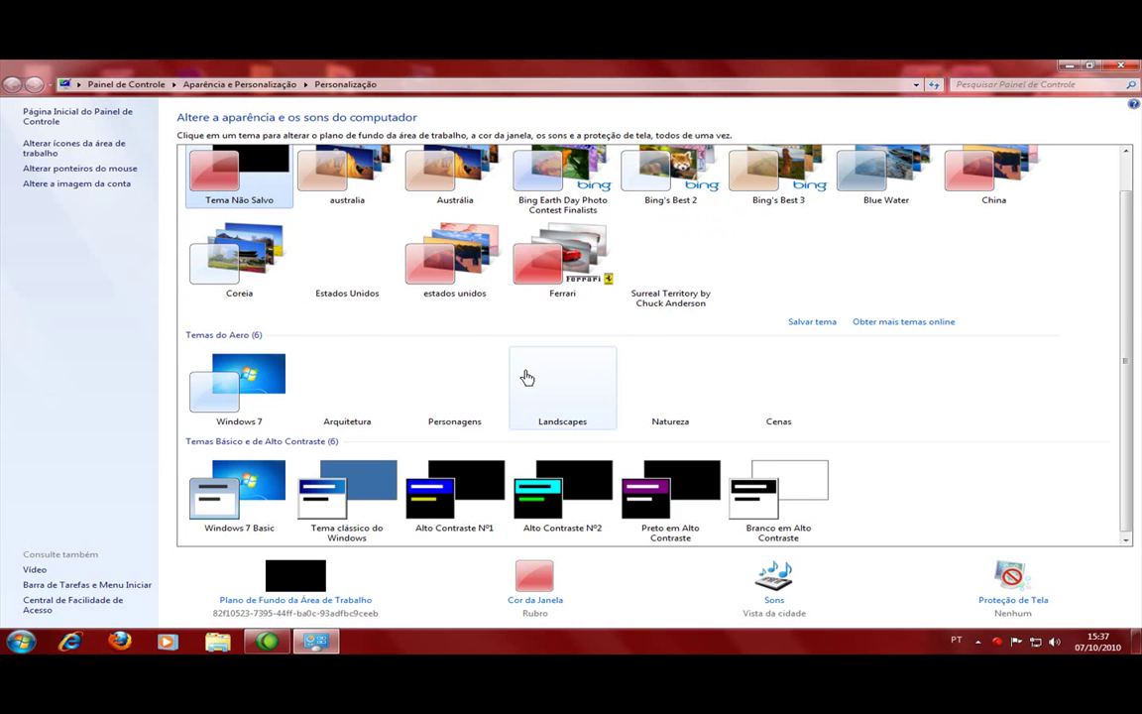
{"action": "scroll", "coordinate": [555, 362], "scroll_direction": "up", "scroll_amount": 1}
{"action": "left_click", "coordinate": [691, 291]}
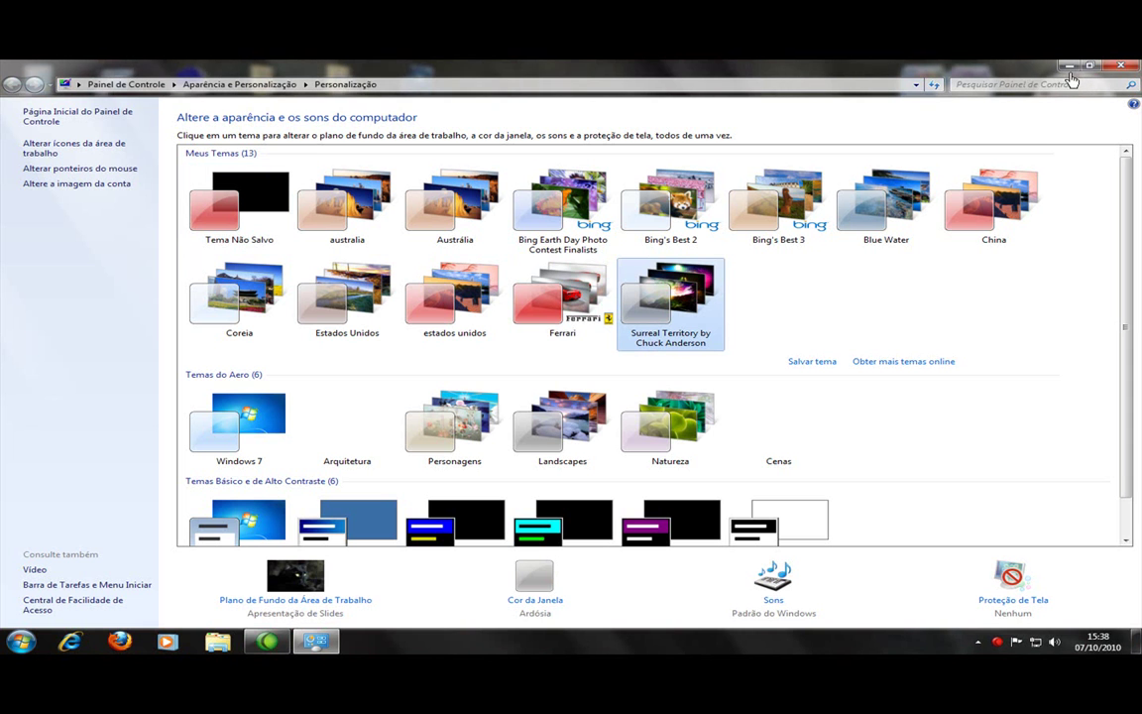
{"action": "left_click", "coordinate": [1070, 68]}
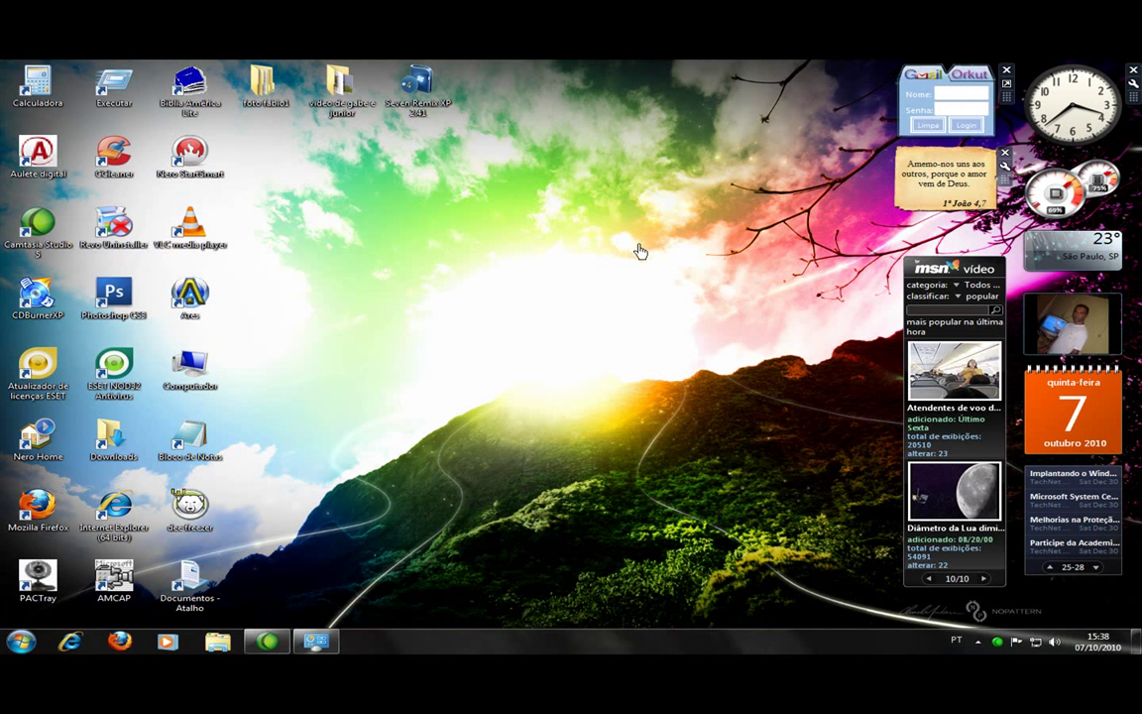
Step: Return to the Personalização window, apply the Blue Water theme and show the desktop
{"action": "left_click", "coordinate": [317, 644]}
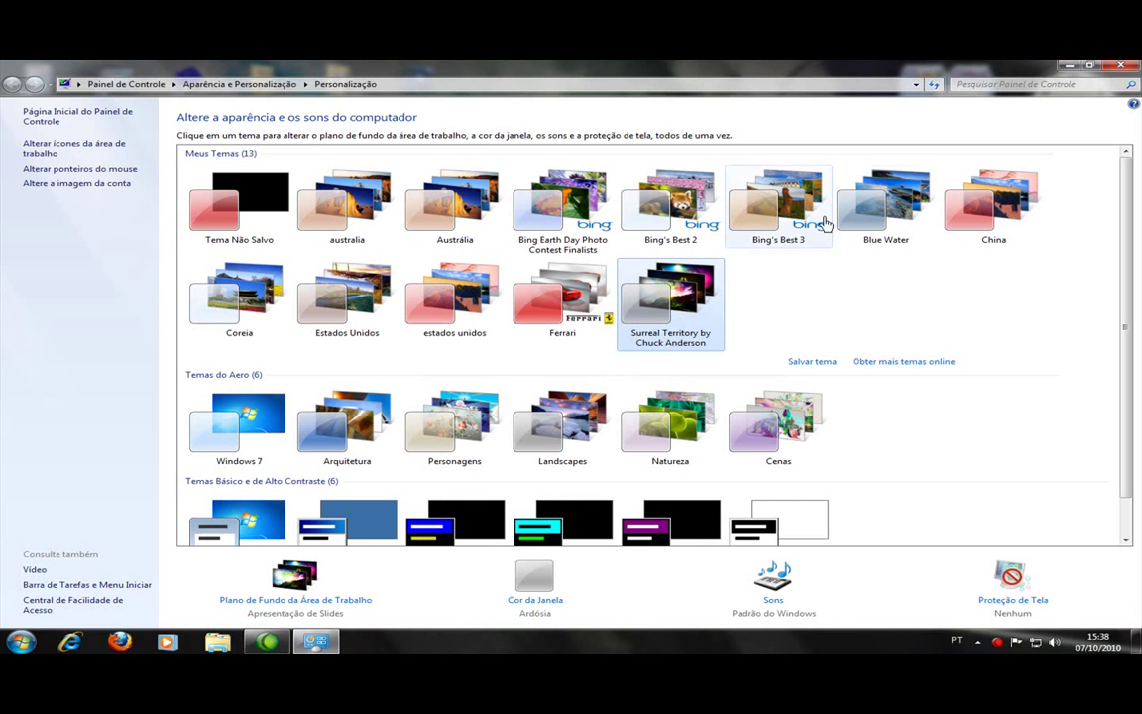
{"action": "left_click", "coordinate": [889, 195]}
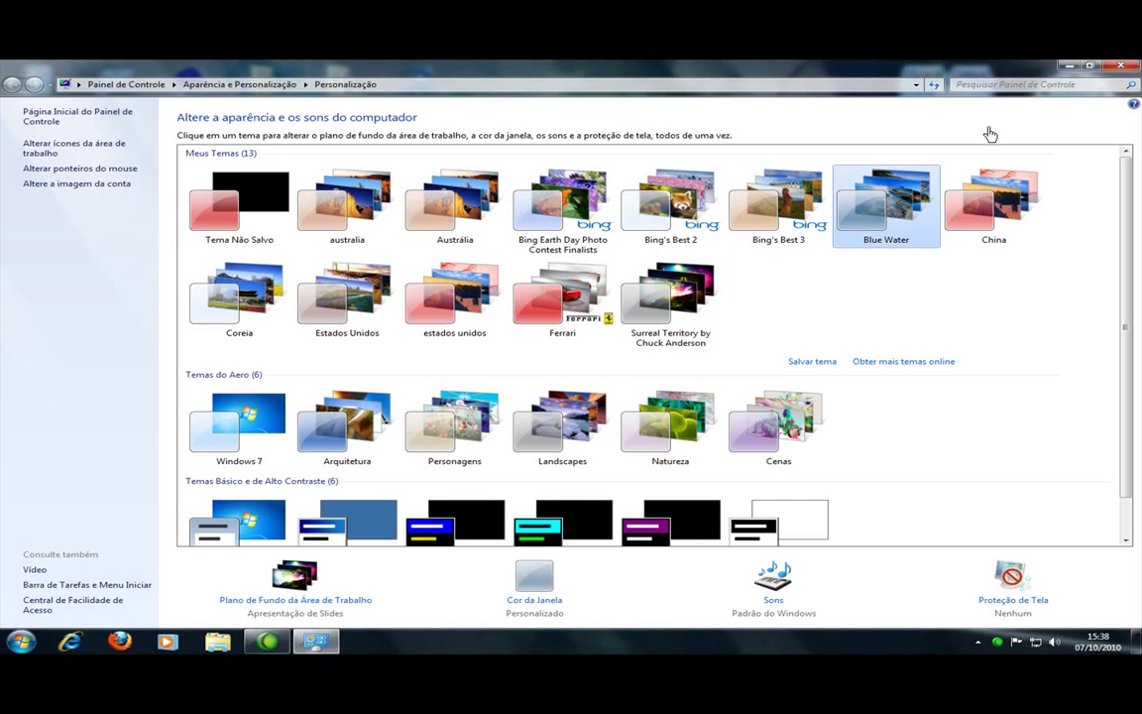
{"action": "key", "text": "super+d"}
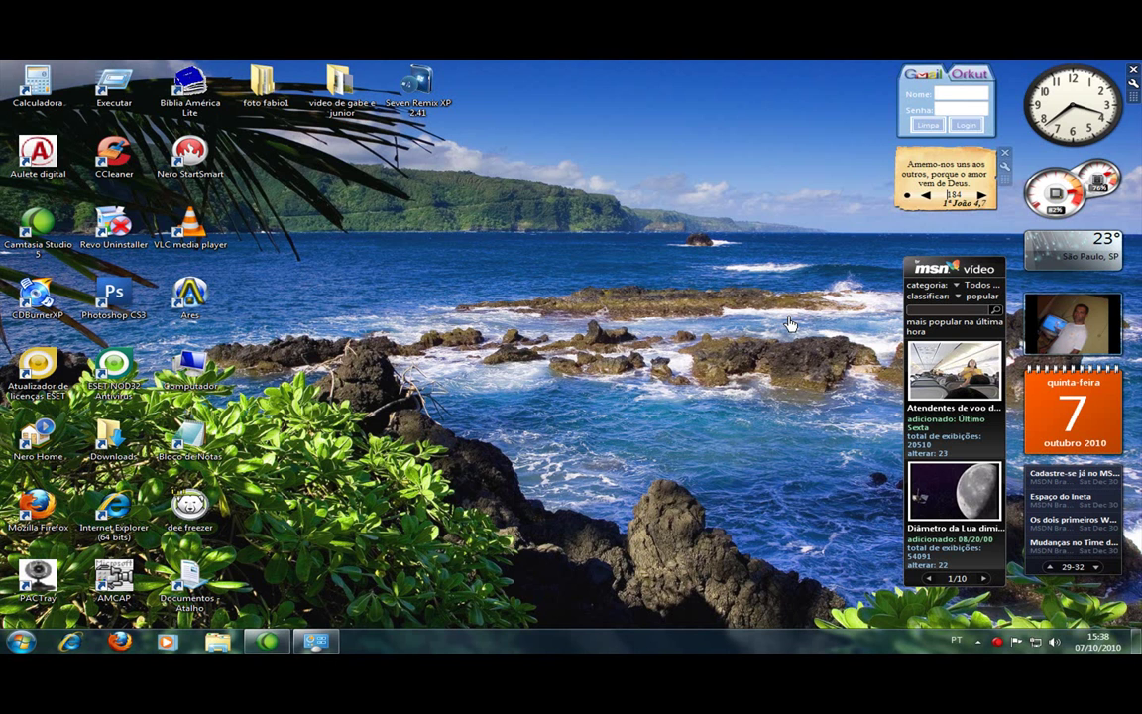
Step: Advance the Blue Water desktop slideshow through nine successive backgrounds
{"action": "right_click", "coordinate": [425, 370]}
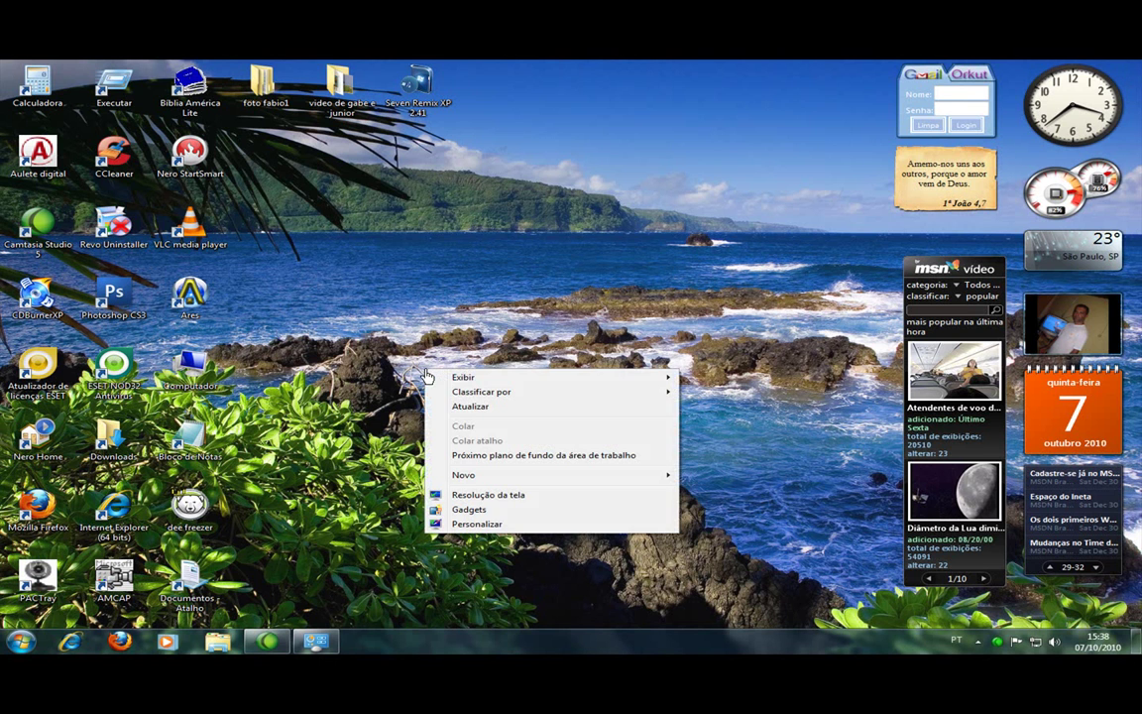
{"action": "left_click", "coordinate": [544, 456]}
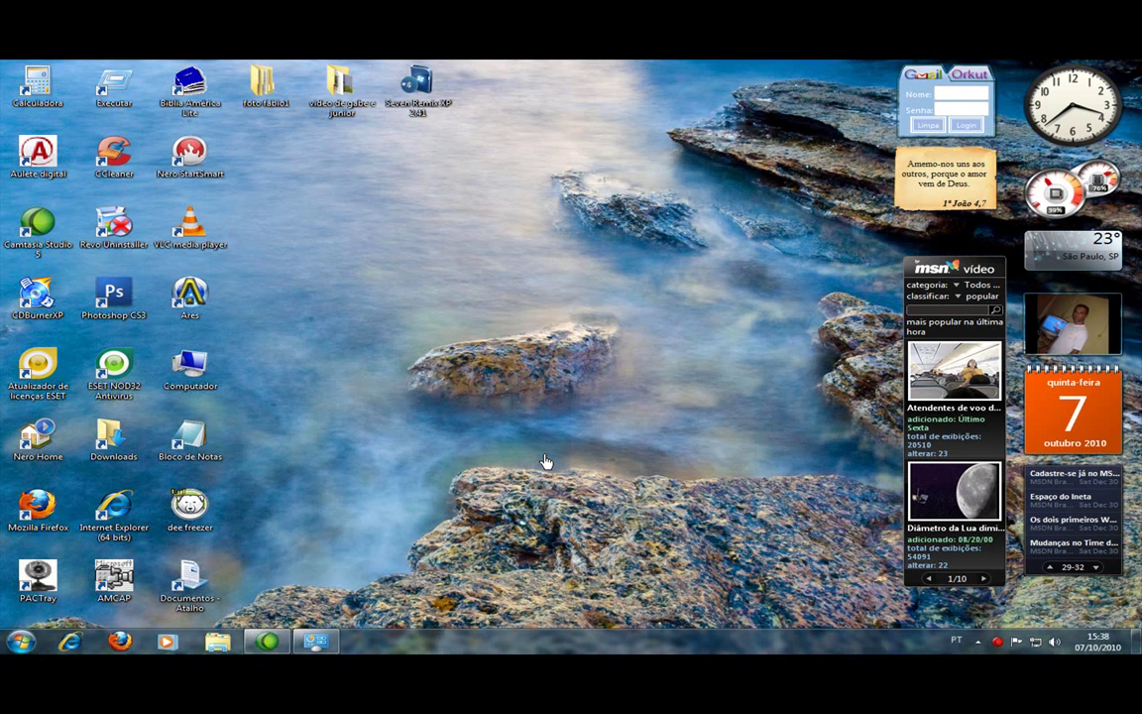
{"action": "right_click", "coordinate": [467, 305]}
{"action": "left_click", "coordinate": [546, 388]}
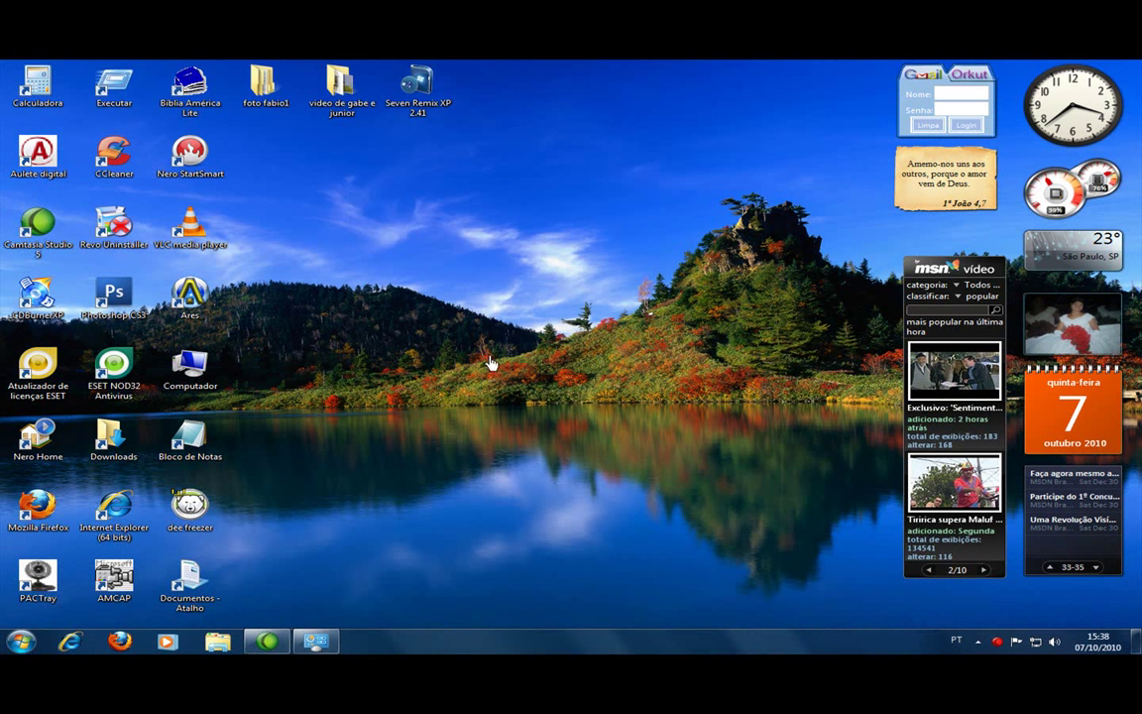
{"action": "right_click", "coordinate": [477, 314]}
{"action": "left_click", "coordinate": [609, 401]}
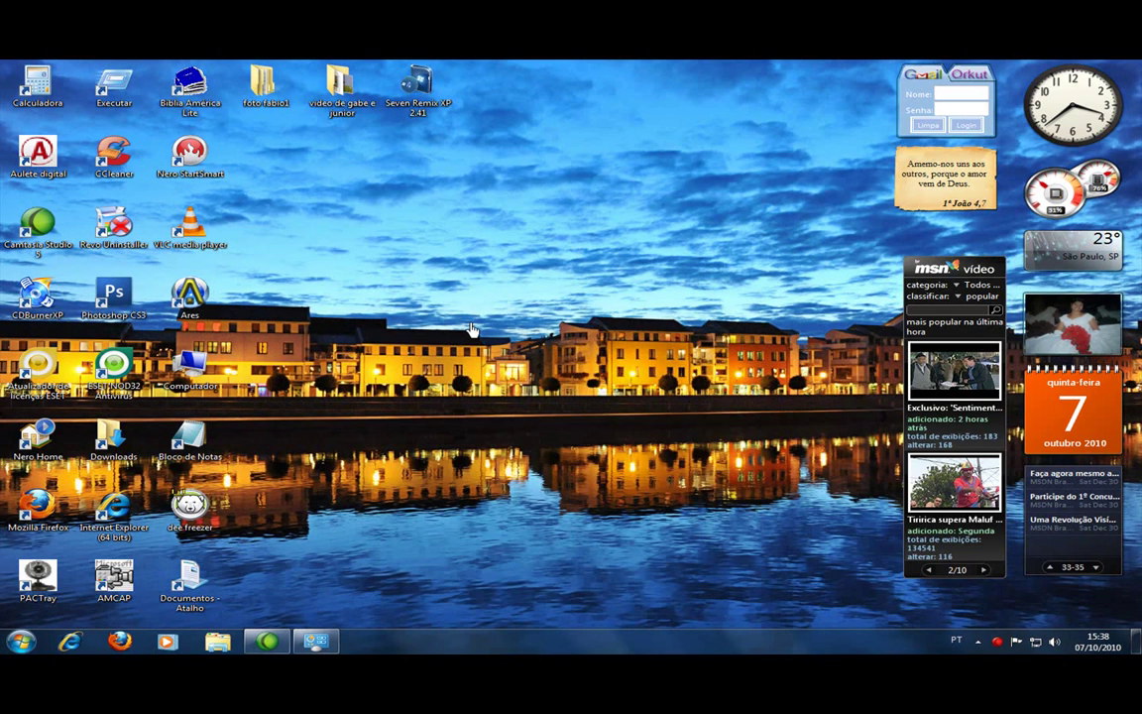
{"action": "right_click", "coordinate": [472, 330]}
{"action": "left_click", "coordinate": [614, 405]}
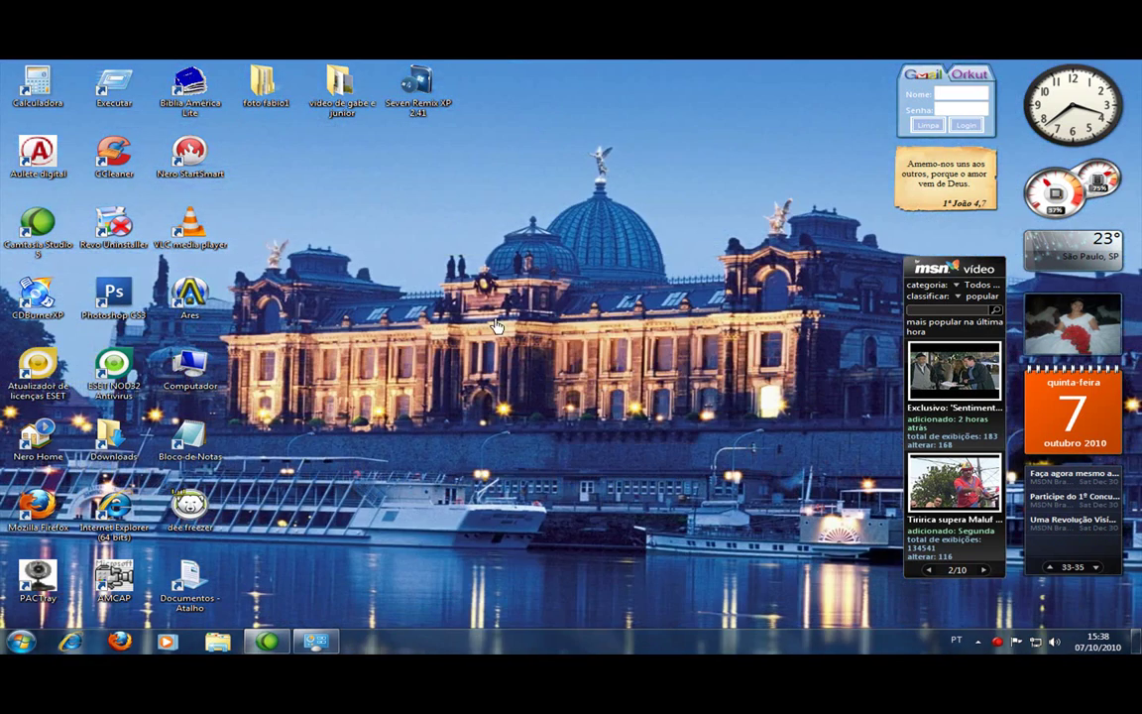
{"action": "right_click", "coordinate": [495, 310]}
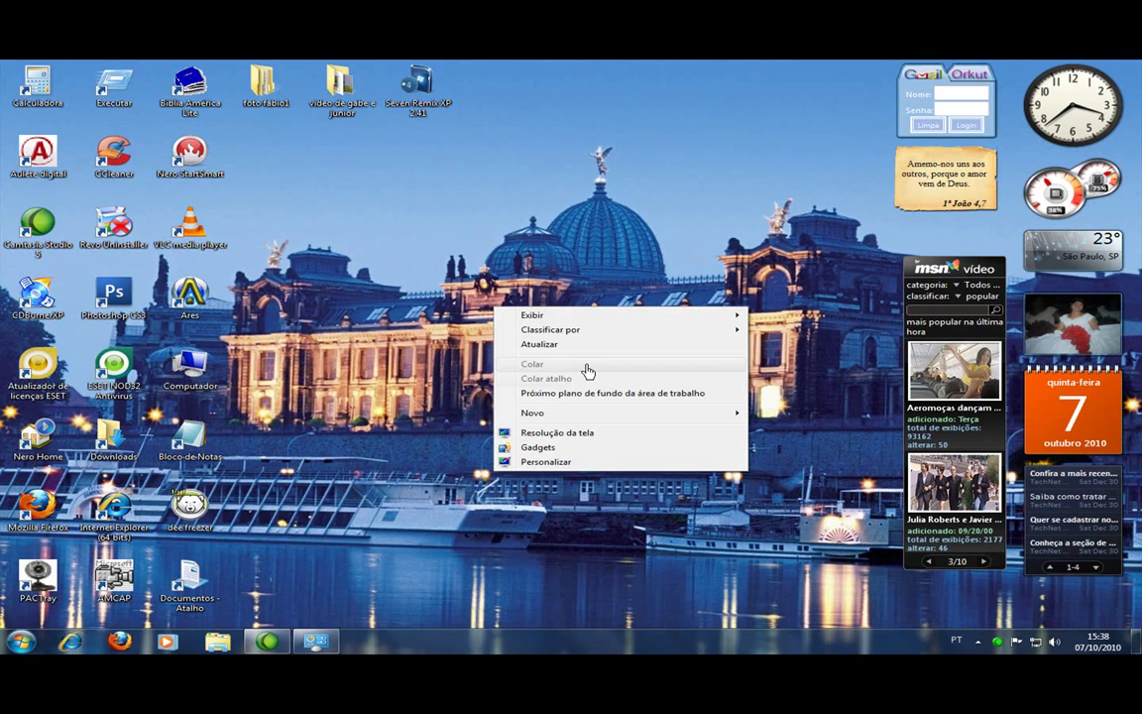
{"action": "left_click", "coordinate": [587, 395]}
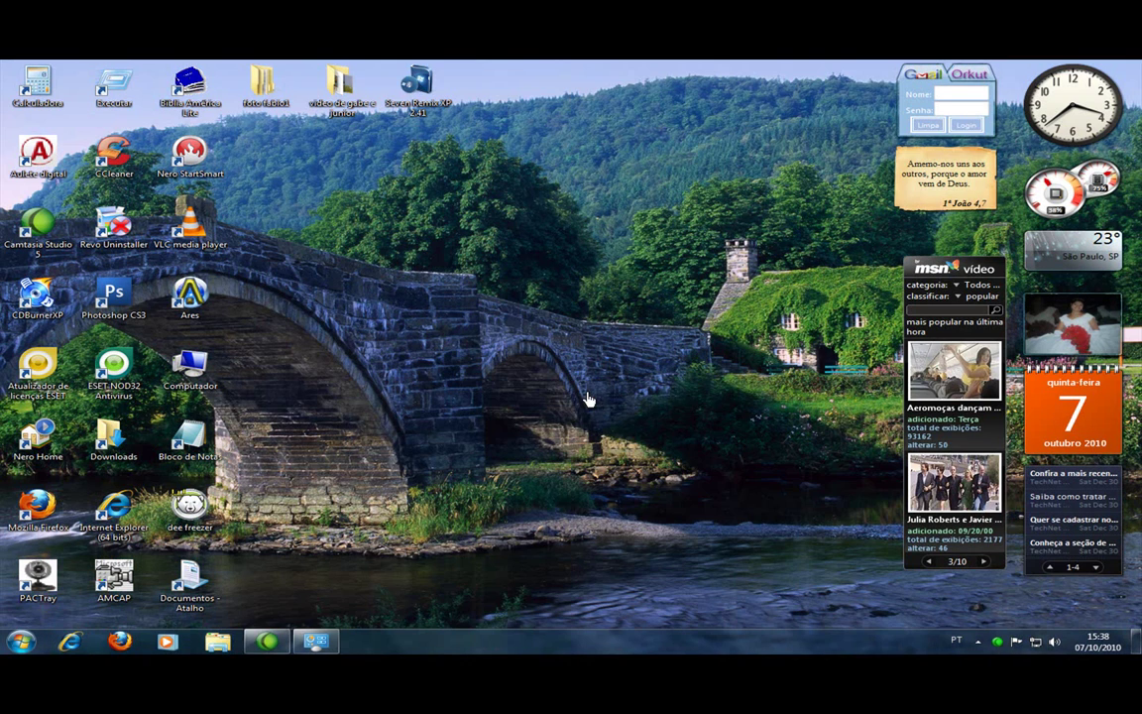
{"action": "right_click", "coordinate": [498, 315]}
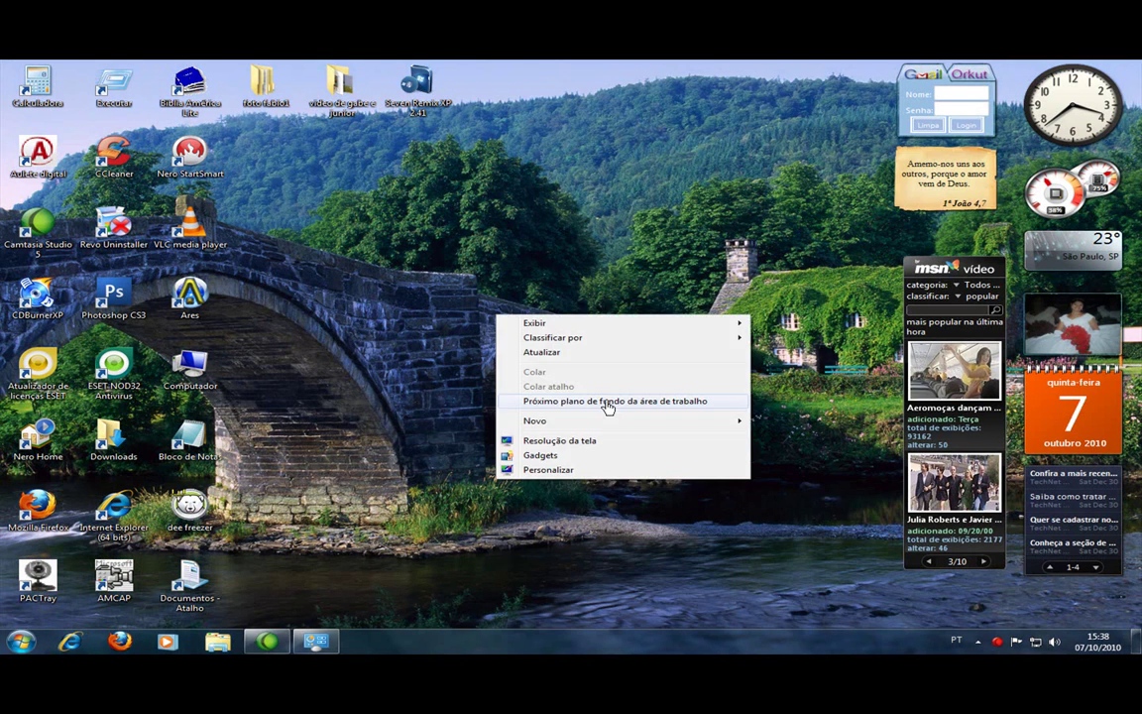
{"action": "left_click", "coordinate": [607, 402]}
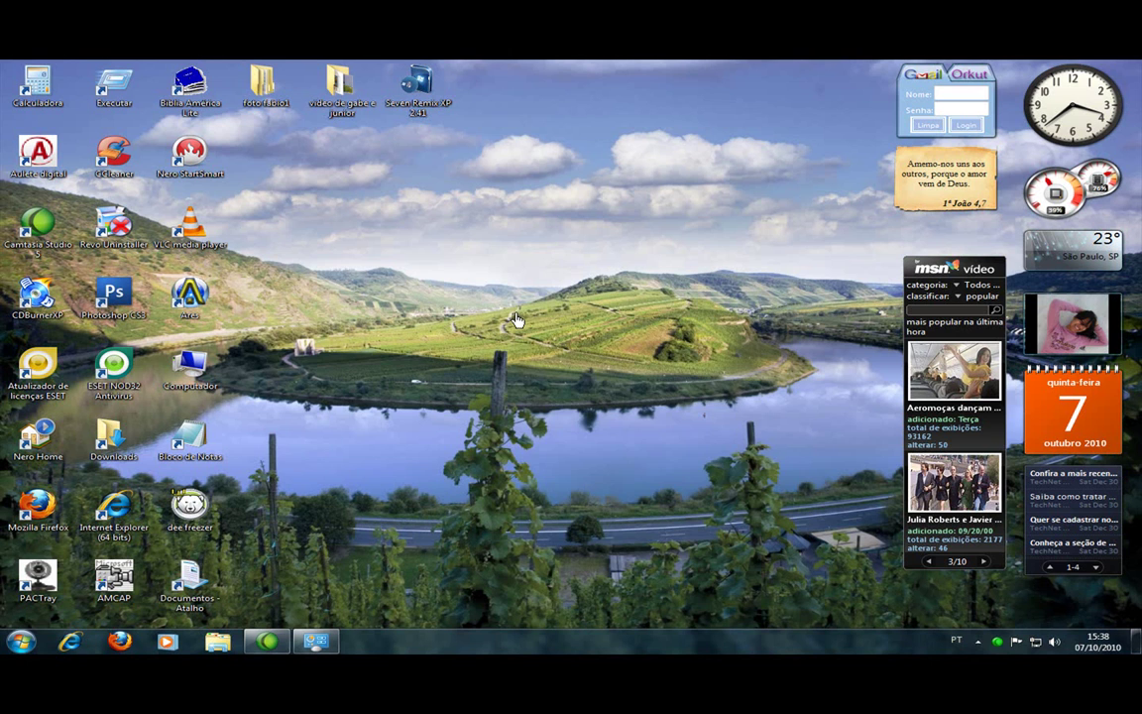
{"action": "right_click", "coordinate": [516, 319]}
{"action": "left_click", "coordinate": [613, 403]}
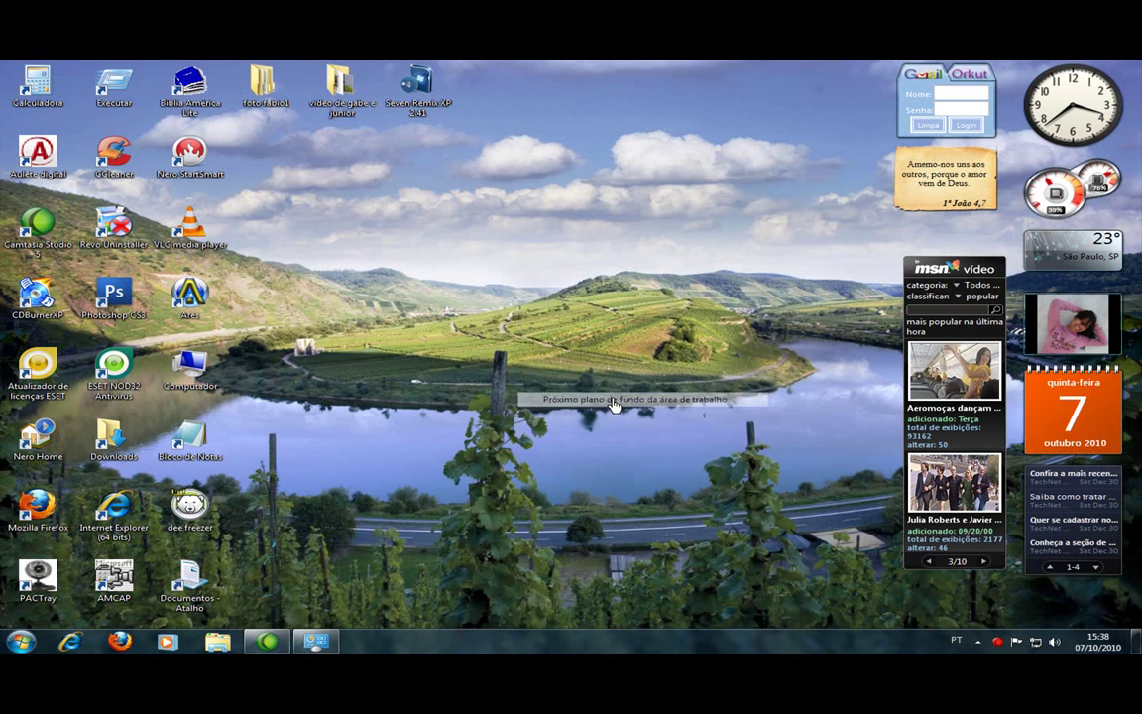
{"action": "right_click", "coordinate": [488, 337]}
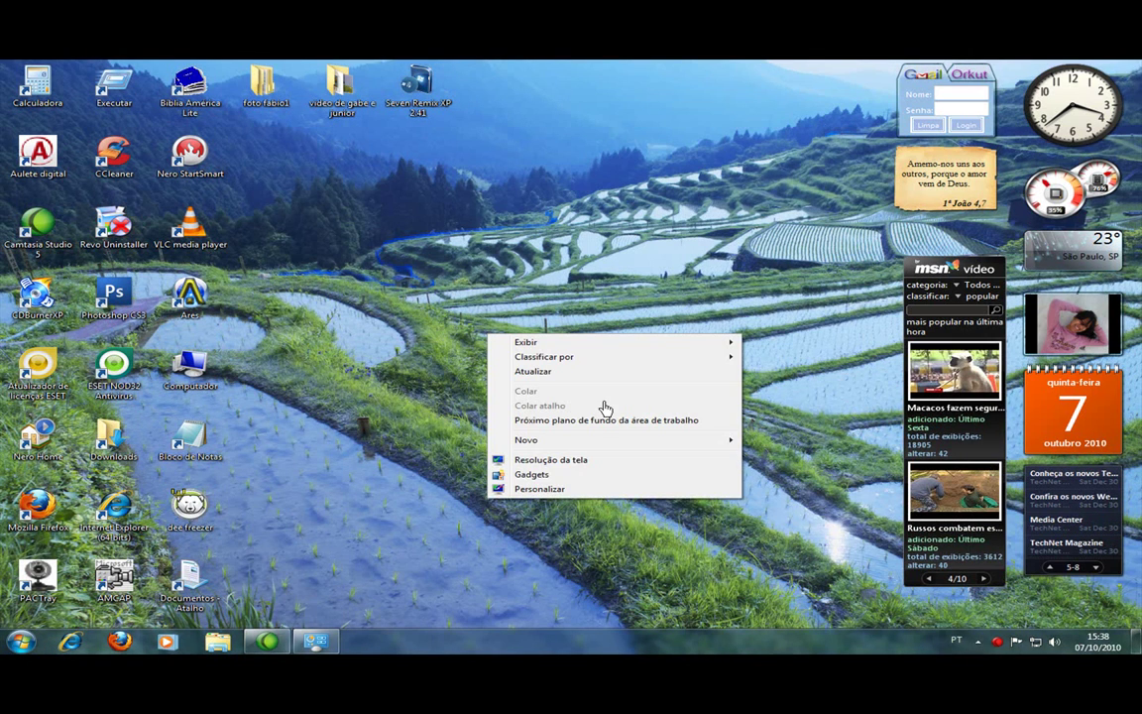
{"action": "left_click", "coordinate": [601, 424]}
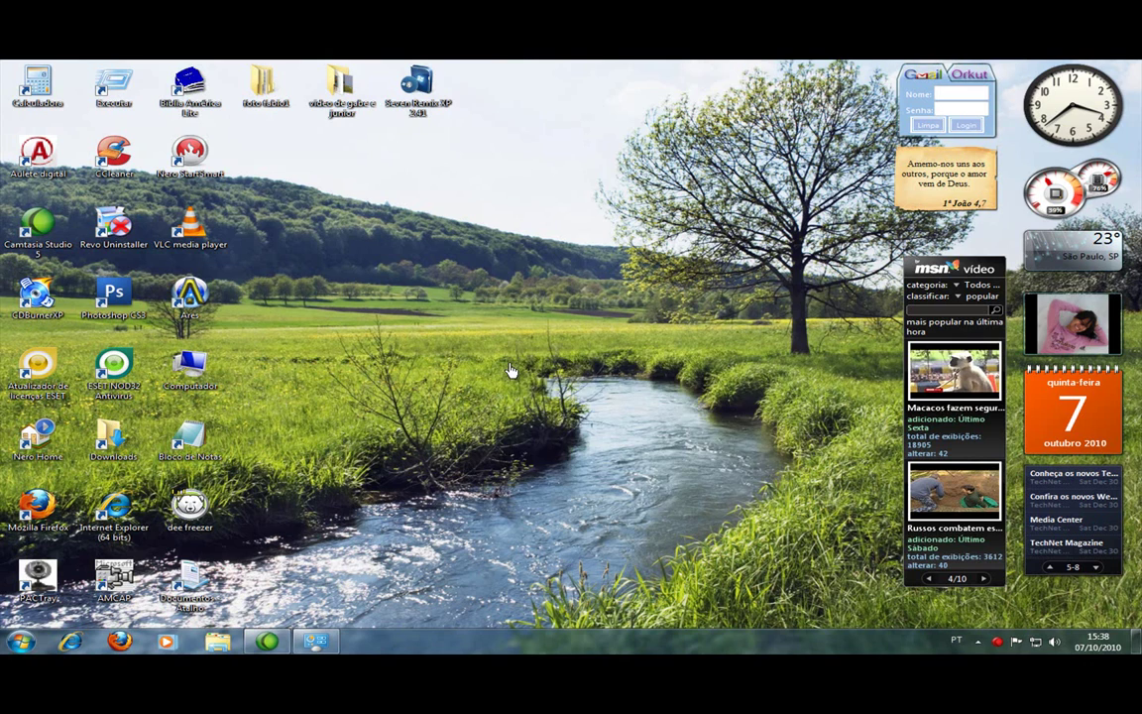
{"action": "right_click", "coordinate": [511, 342]}
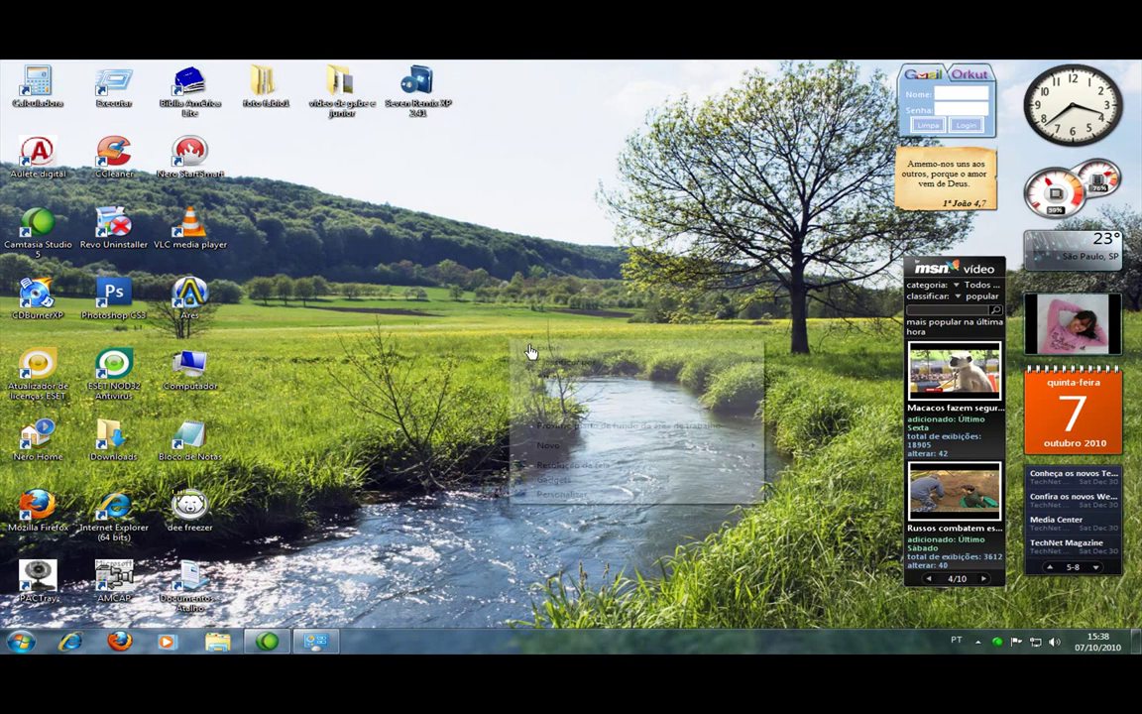
{"action": "left_click", "coordinate": [605, 427]}
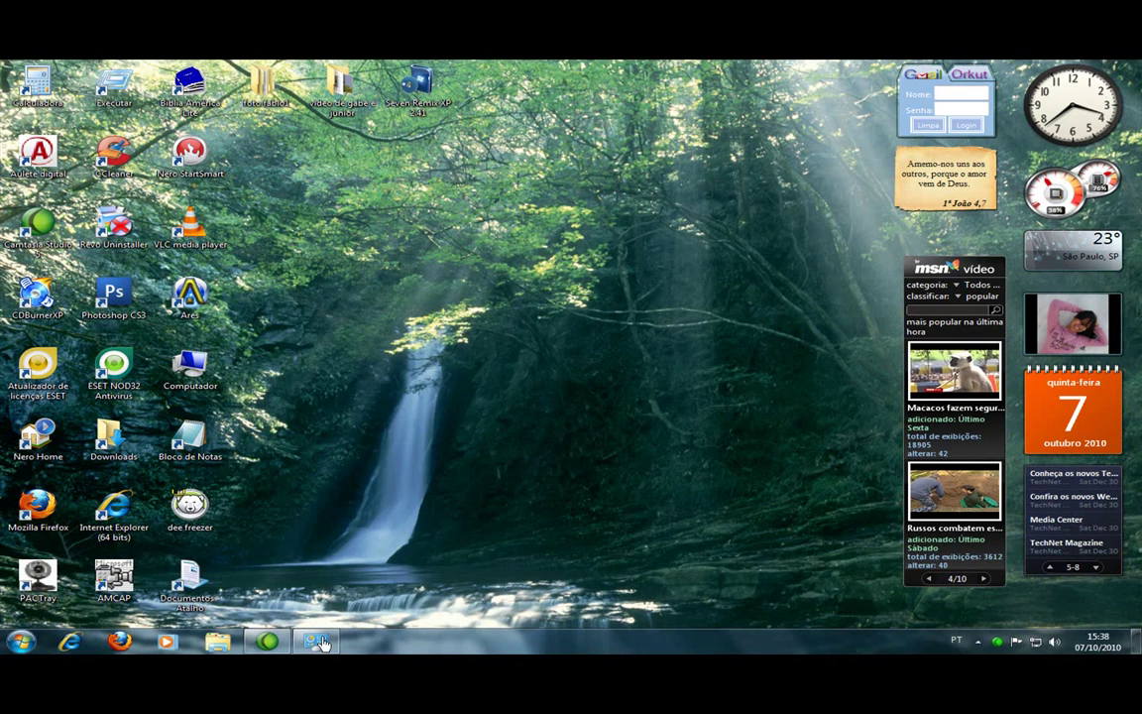
Step: Return to the Personalização window, apply the Ferrari theme and reveal the desktop
{"action": "left_click", "coordinate": [306, 640]}
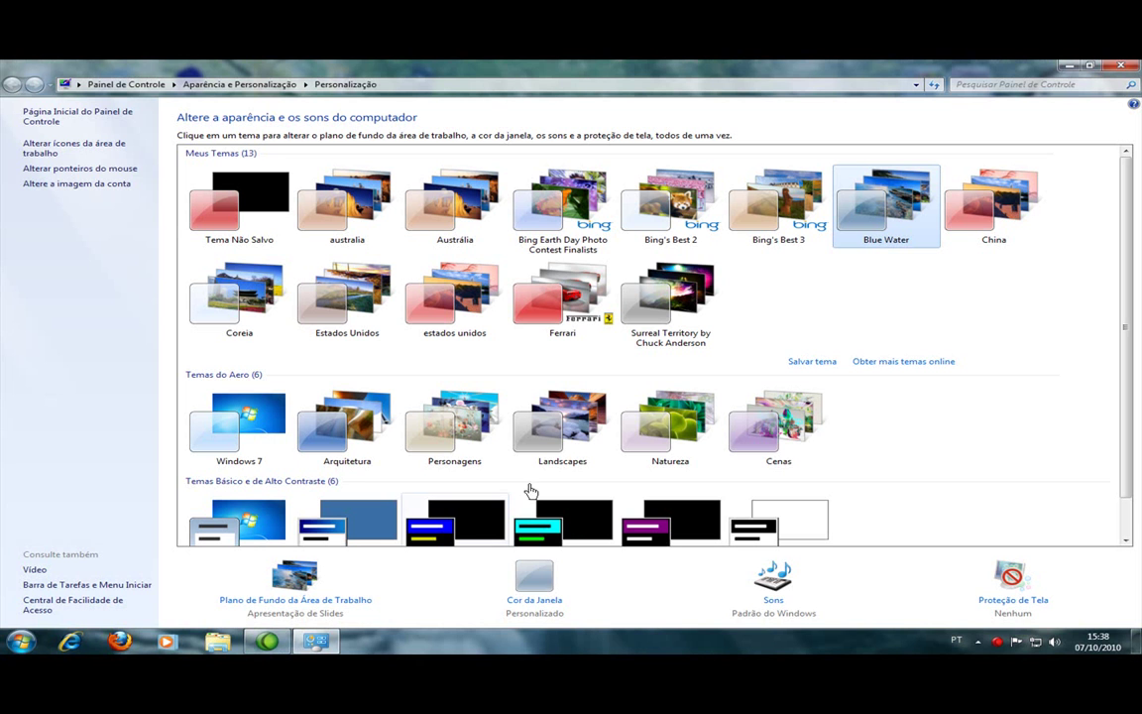
{"action": "left_click", "coordinate": [557, 300]}
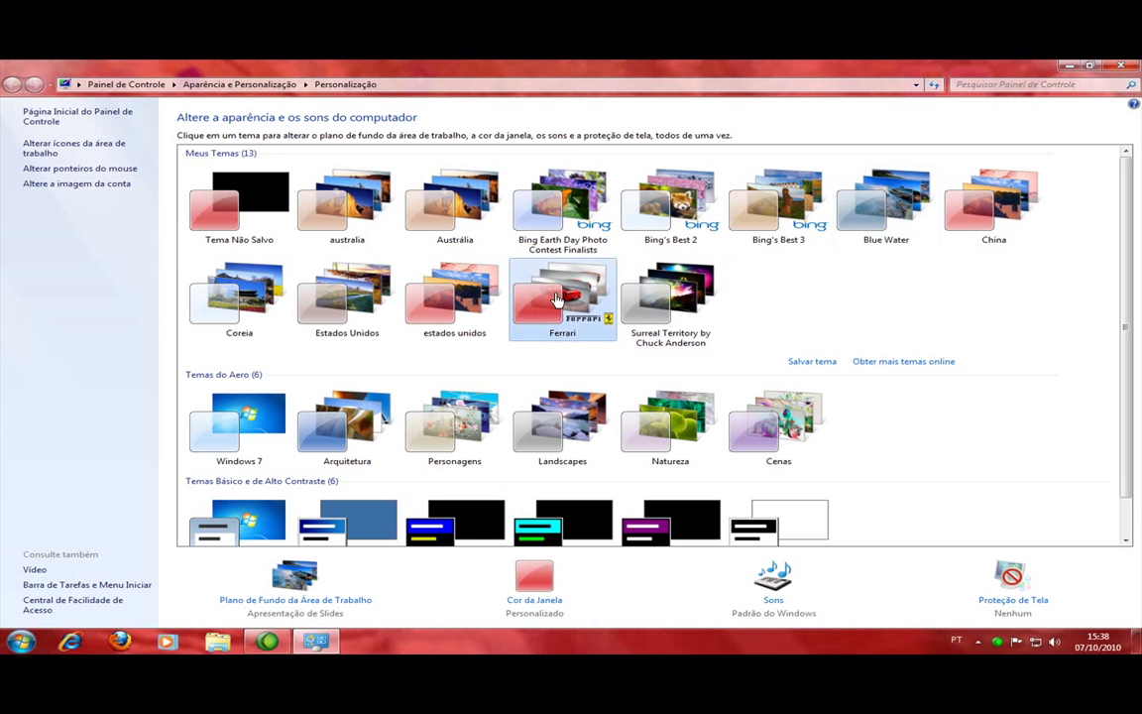
{"action": "left_click", "coordinate": [1066, 66]}
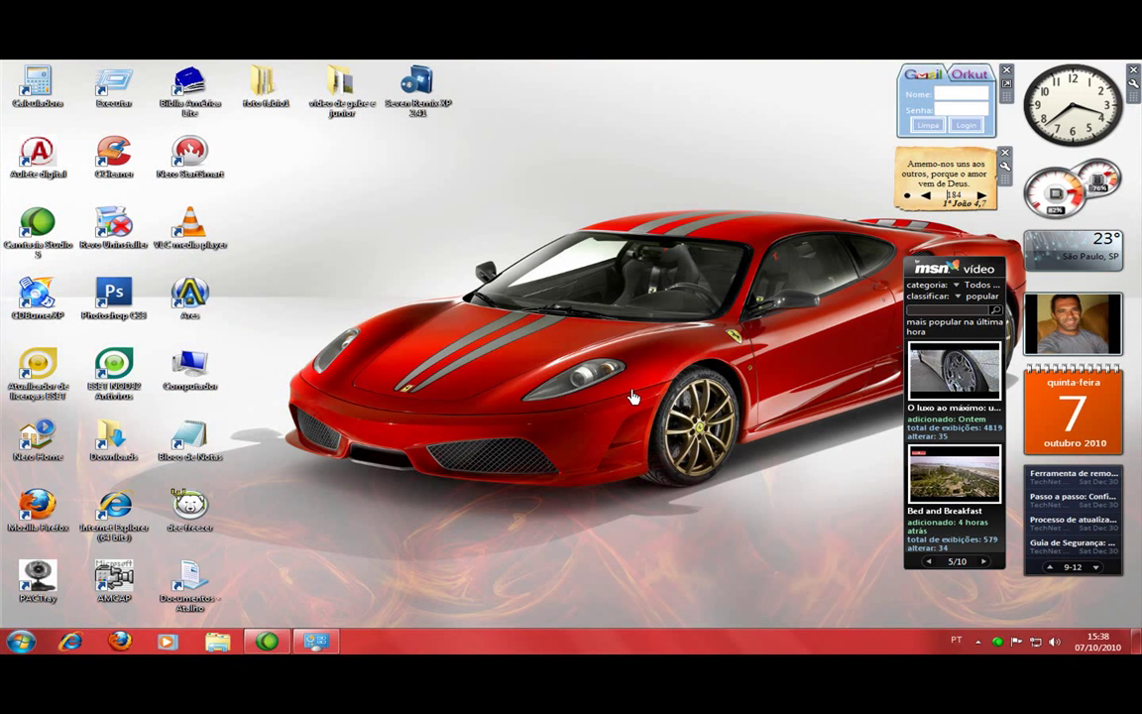
Step: Switch the Ferrari theme's desktop to its next background twice
{"action": "right_click", "coordinate": [453, 338]}
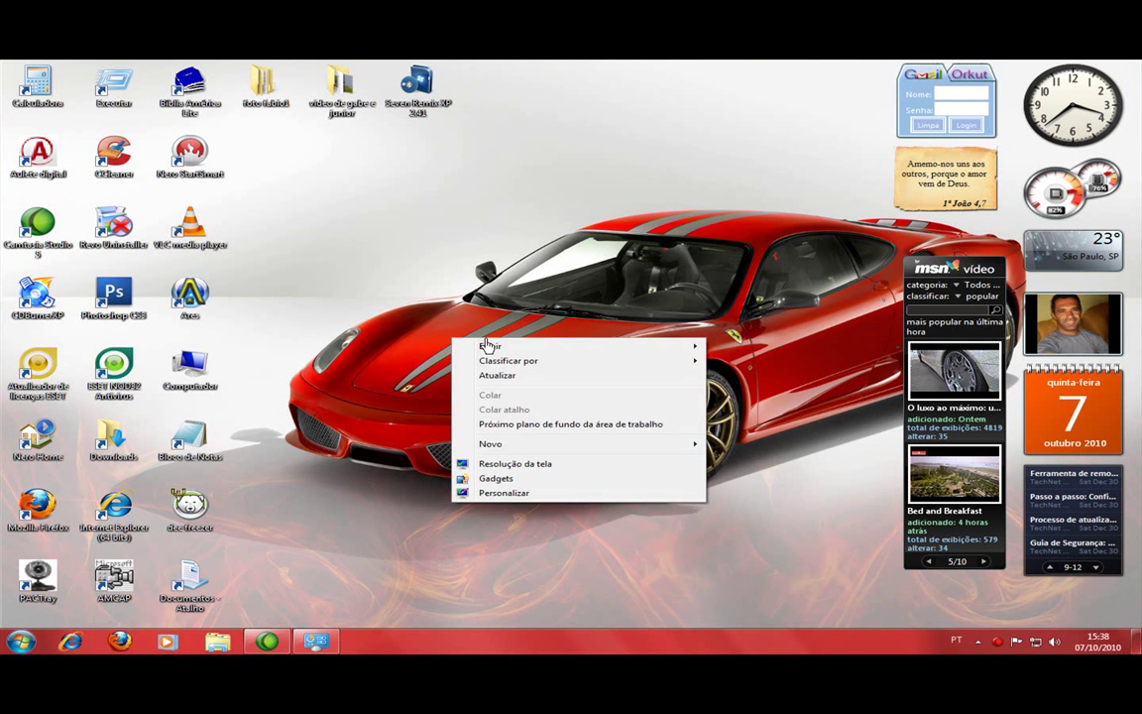
{"action": "left_click", "coordinate": [547, 425]}
{"action": "right_click", "coordinate": [454, 323]}
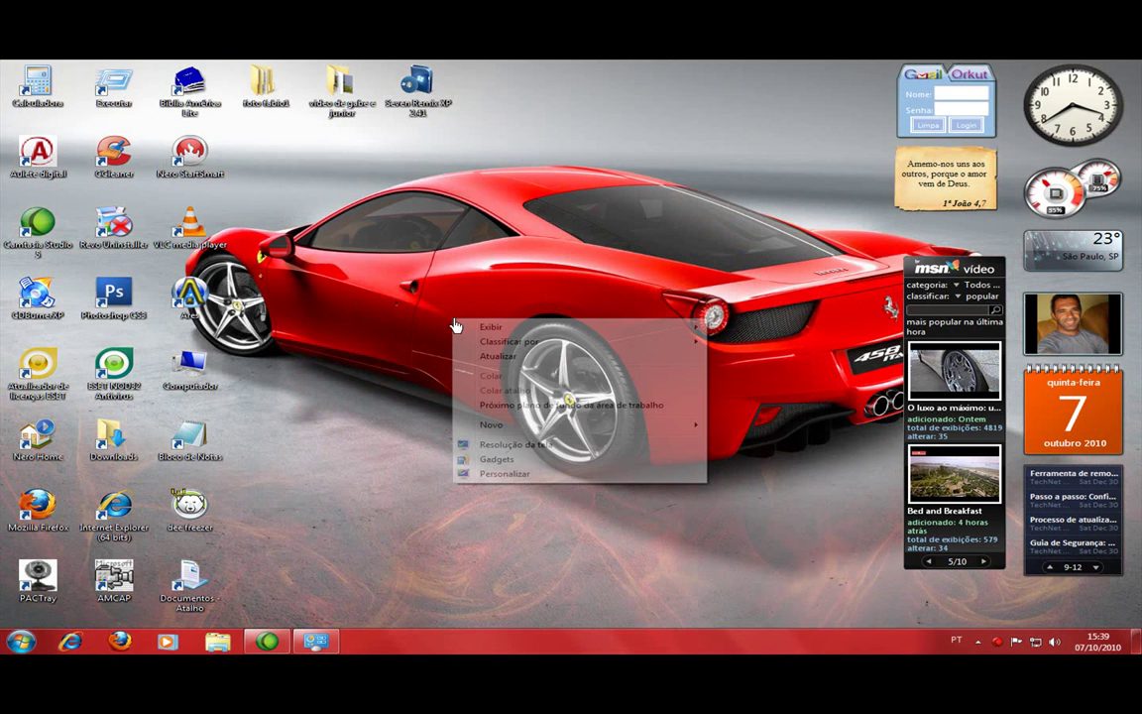
{"action": "left_click", "coordinate": [557, 406]}
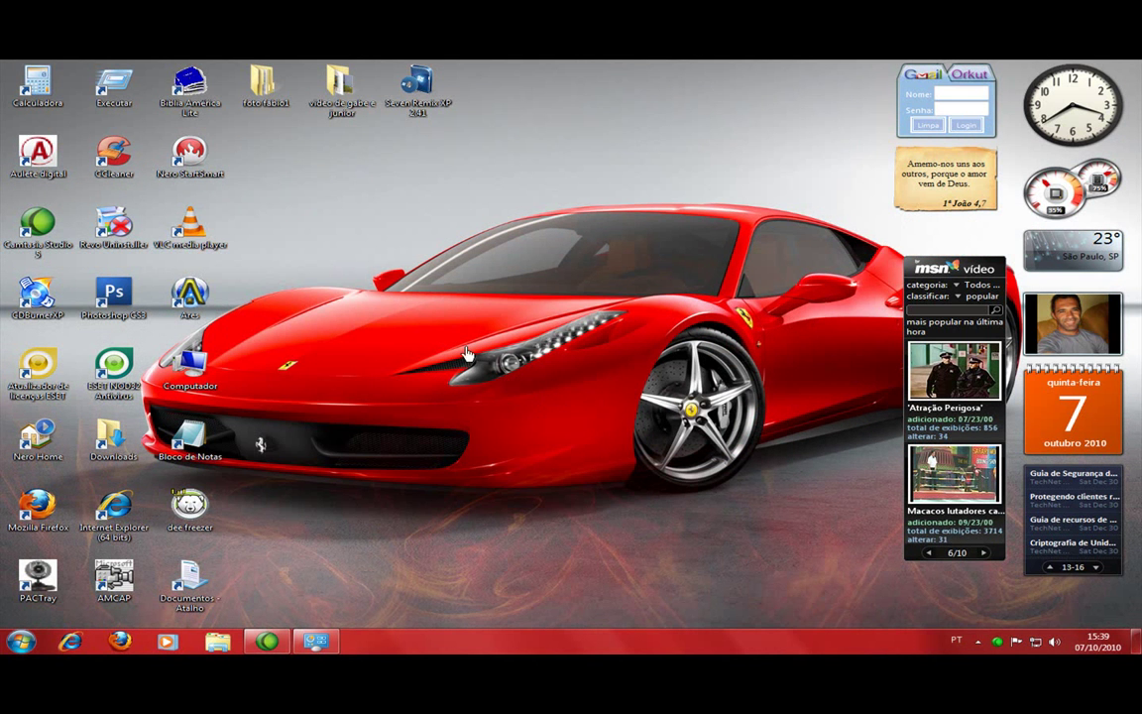
Step: Return to the Personalização window, apply the Austrália theme and reveal the desktop
{"action": "left_click", "coordinate": [315, 641]}
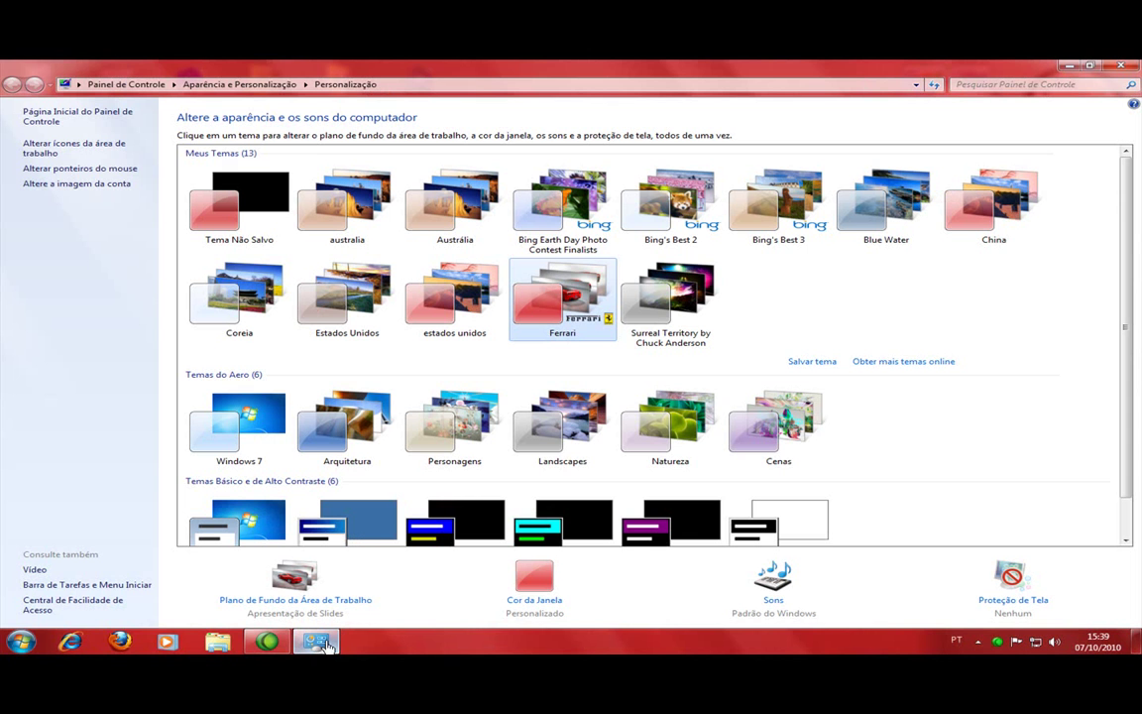
{"action": "left_click", "coordinate": [458, 202]}
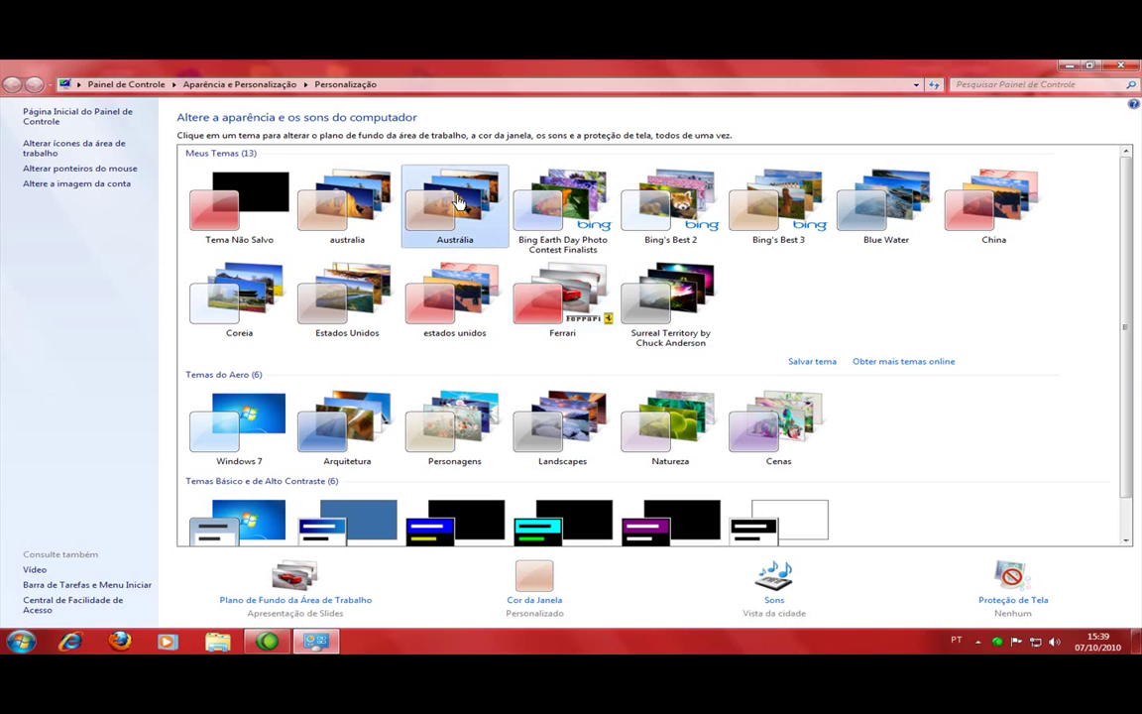
{"action": "left_click", "coordinate": [1068, 68]}
Step: Advance the Austrália theme's desktop slideshow through five successive backgrounds
{"action": "right_click", "coordinate": [464, 369]}
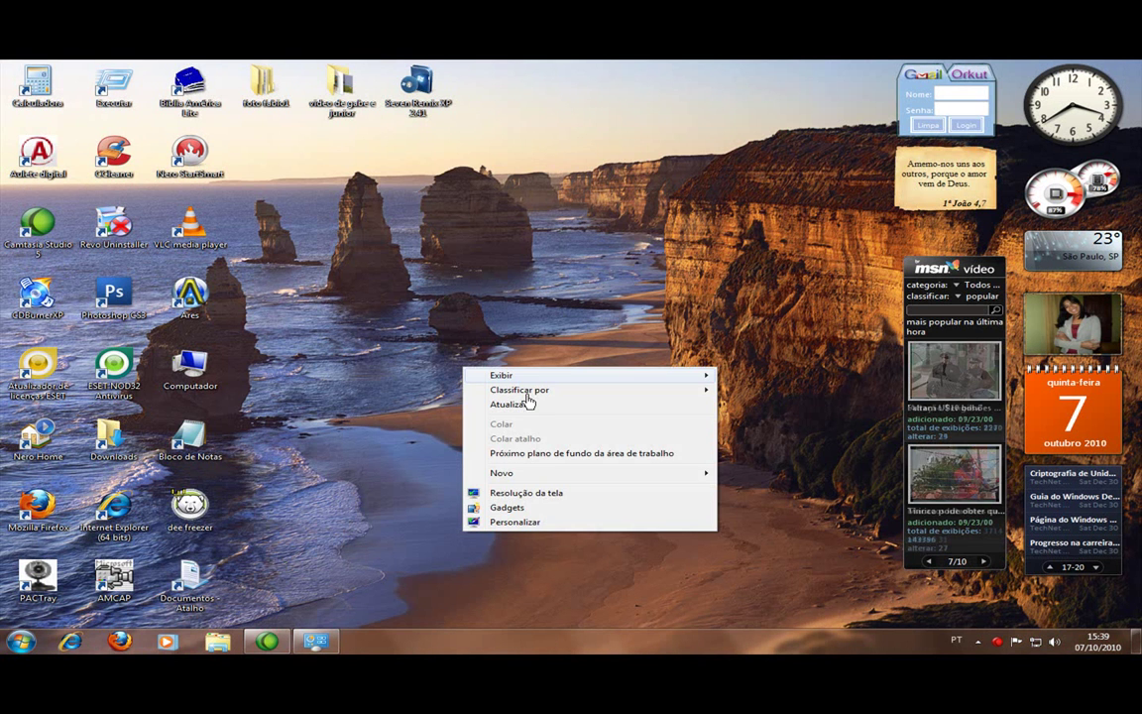
{"action": "left_click", "coordinate": [556, 455]}
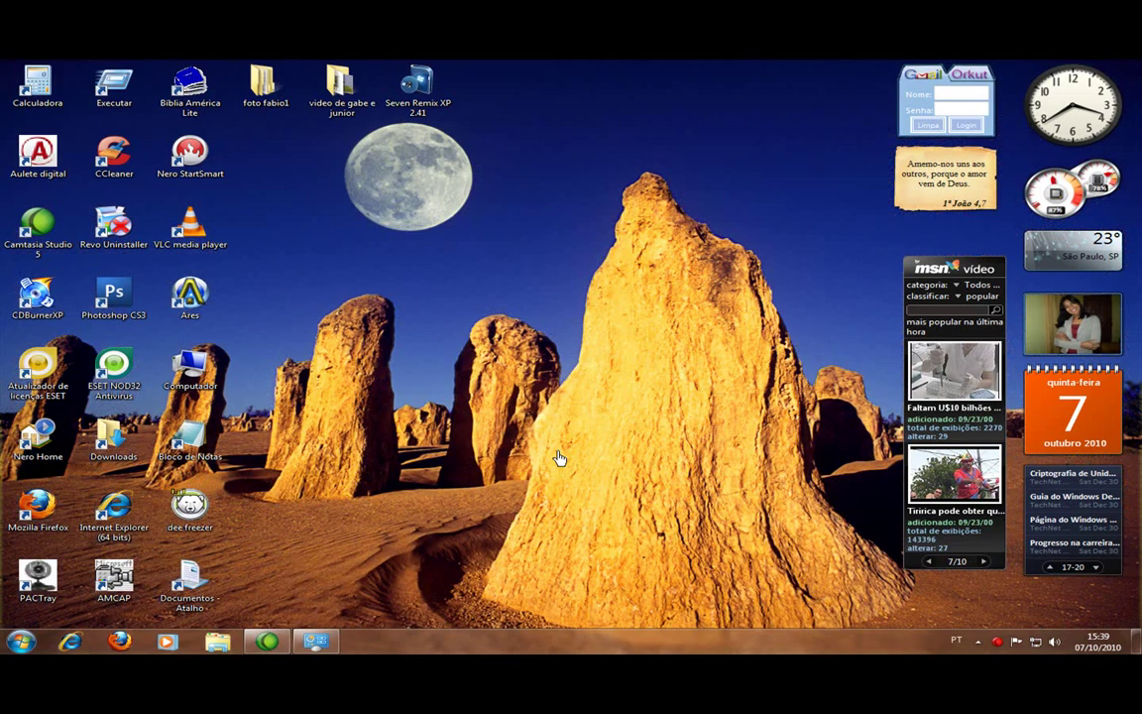
{"action": "right_click", "coordinate": [501, 369]}
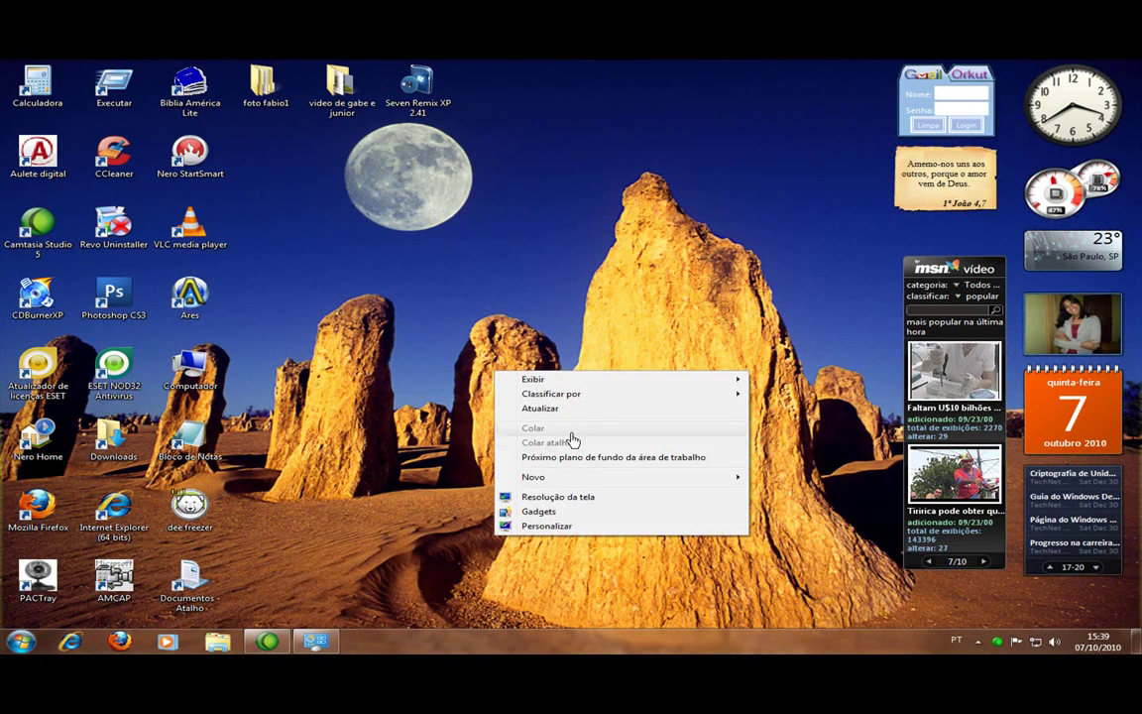
{"action": "left_click", "coordinate": [580, 458]}
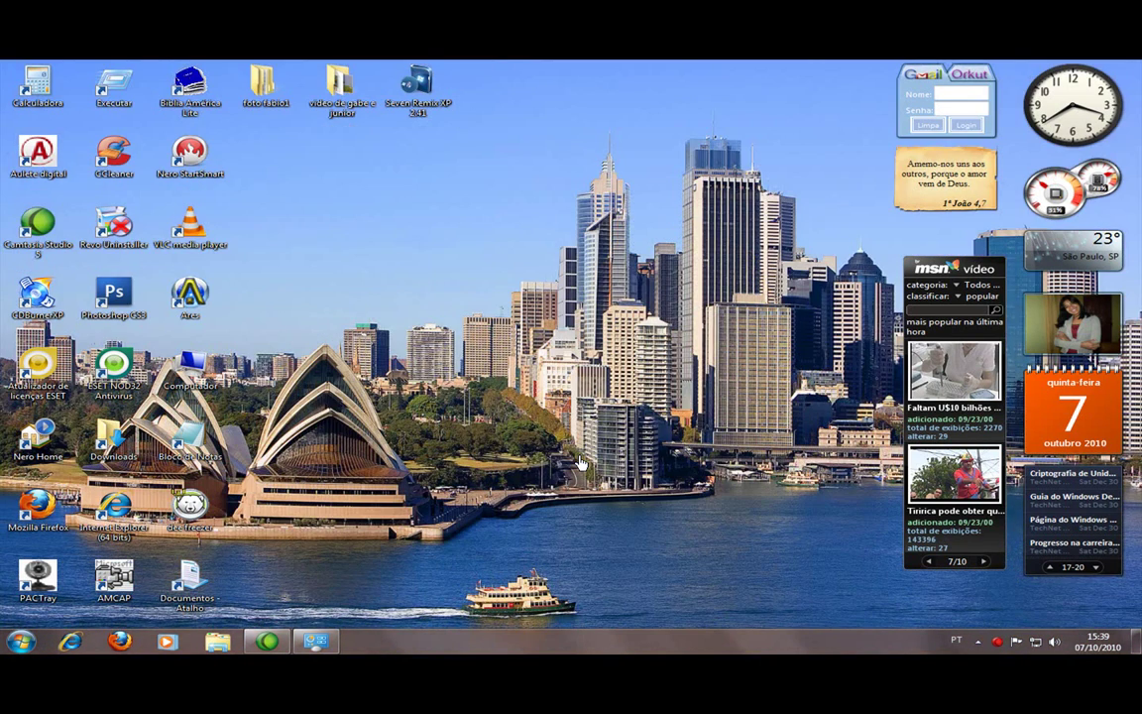
{"action": "right_click", "coordinate": [481, 321]}
{"action": "left_click", "coordinate": [604, 408]}
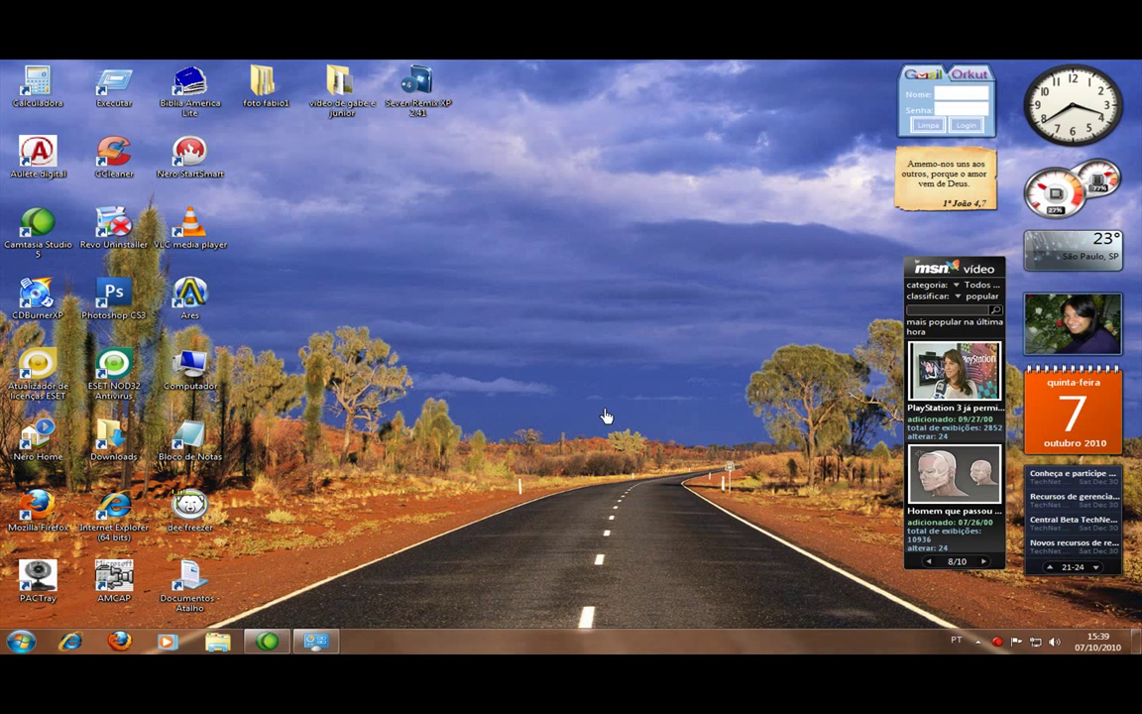
{"action": "right_click", "coordinate": [601, 376]}
{"action": "left_click", "coordinate": [692, 464]}
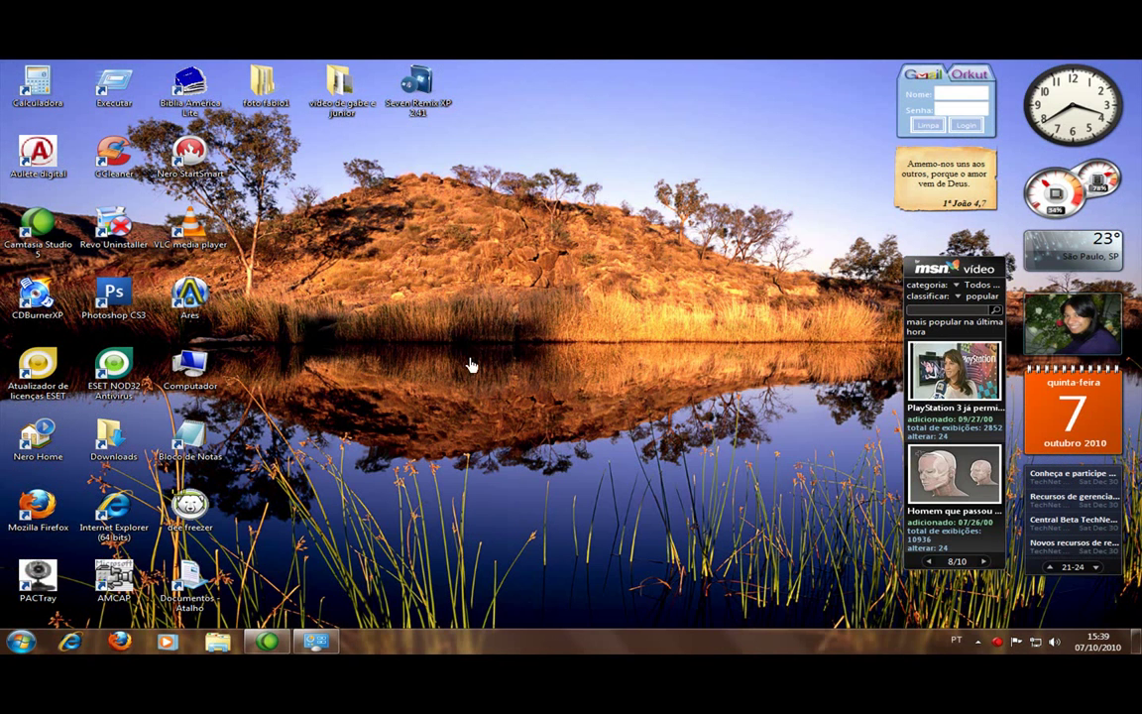
{"action": "right_click", "coordinate": [471, 365]}
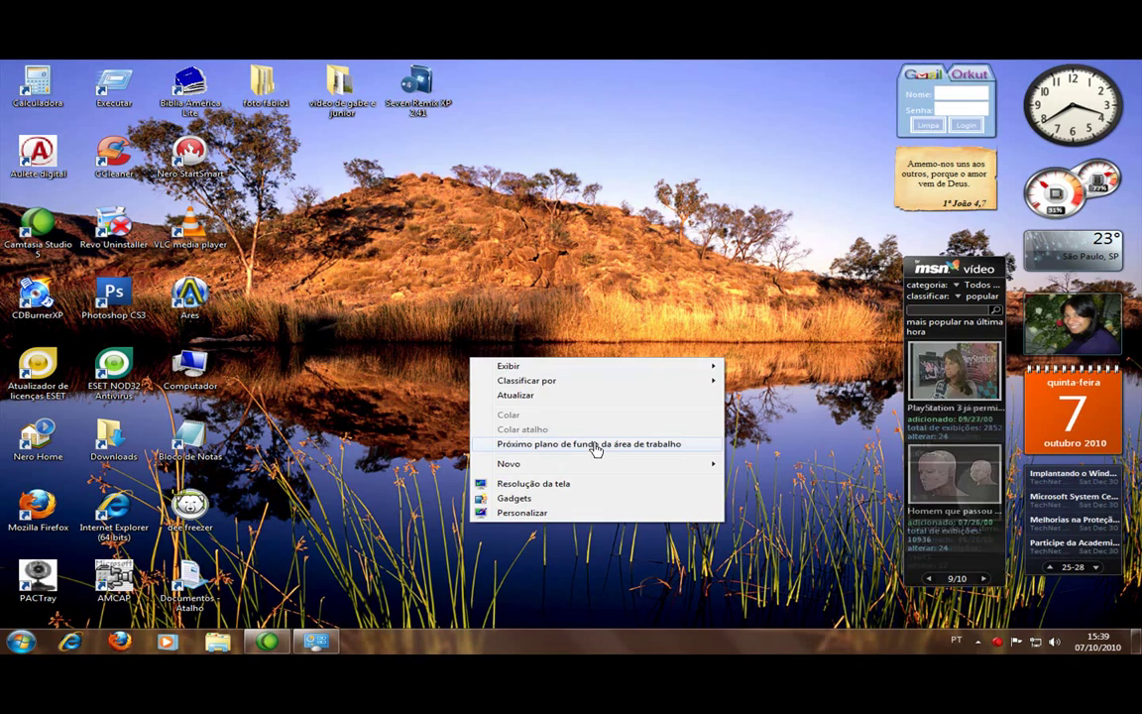
{"action": "left_click", "coordinate": [592, 448]}
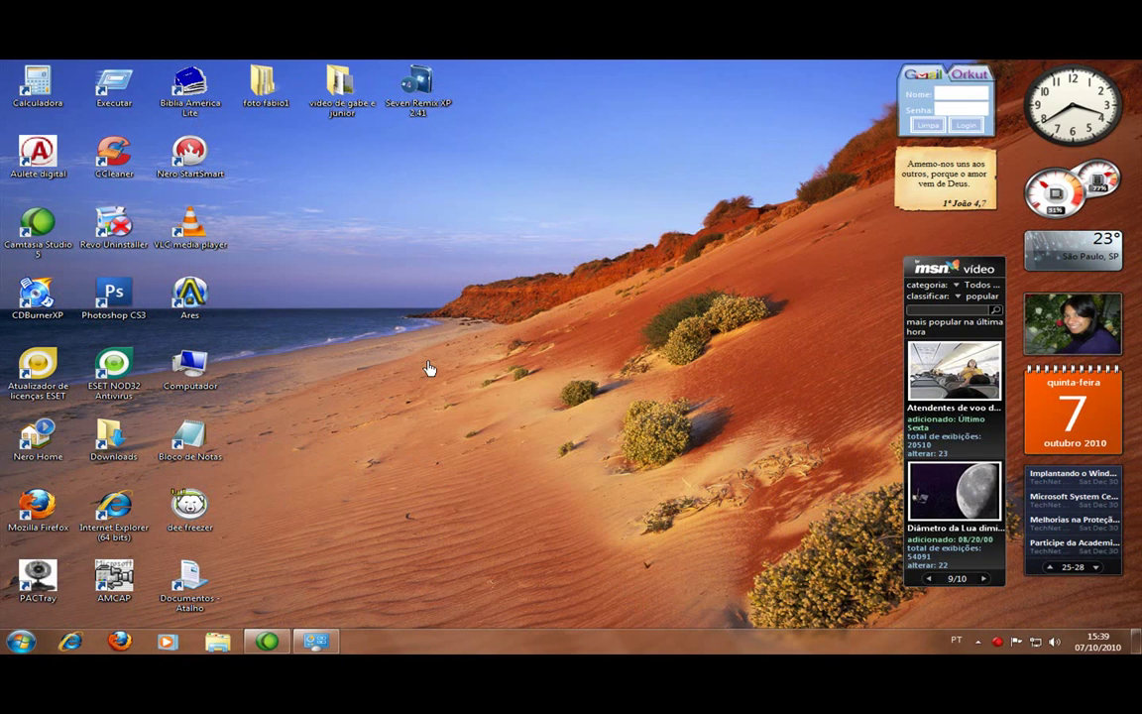
Step: Open the personalization settings, change the window colour to Rubro, save the change and minimize the window
{"action": "right_click", "coordinate": [429, 366]}
{"action": "left_click", "coordinate": [480, 516]}
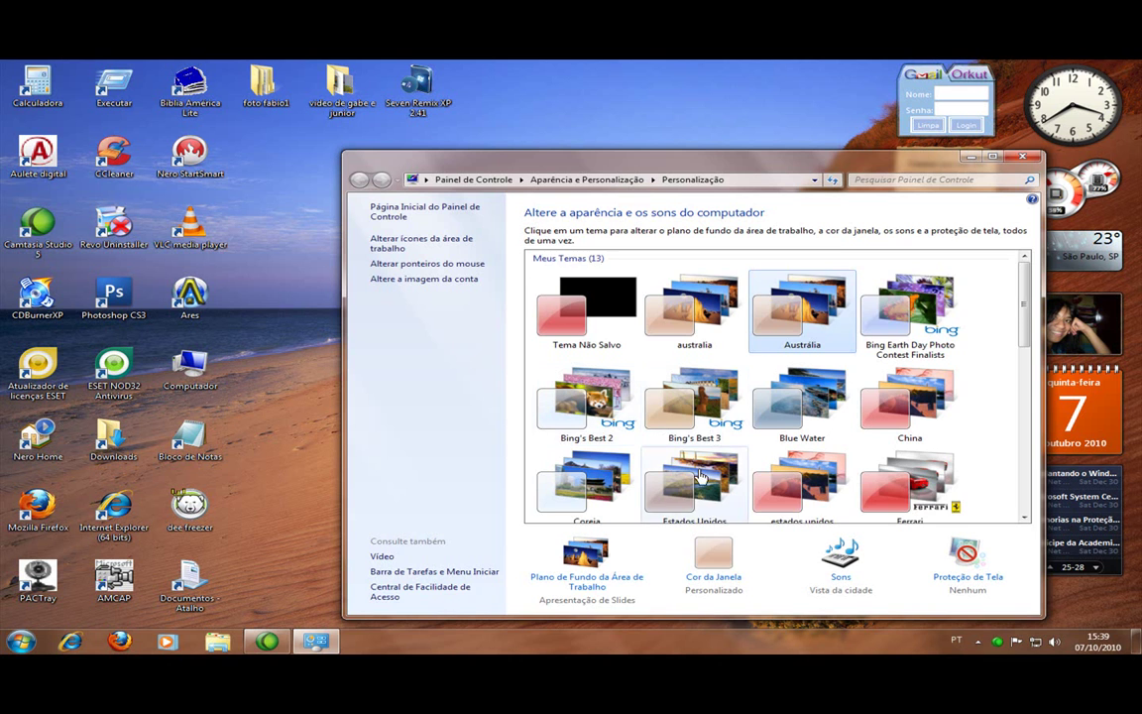
{"action": "scroll", "coordinate": [700, 477], "scroll_direction": "down", "scroll_amount": 1}
{"action": "left_click", "coordinate": [731, 580]}
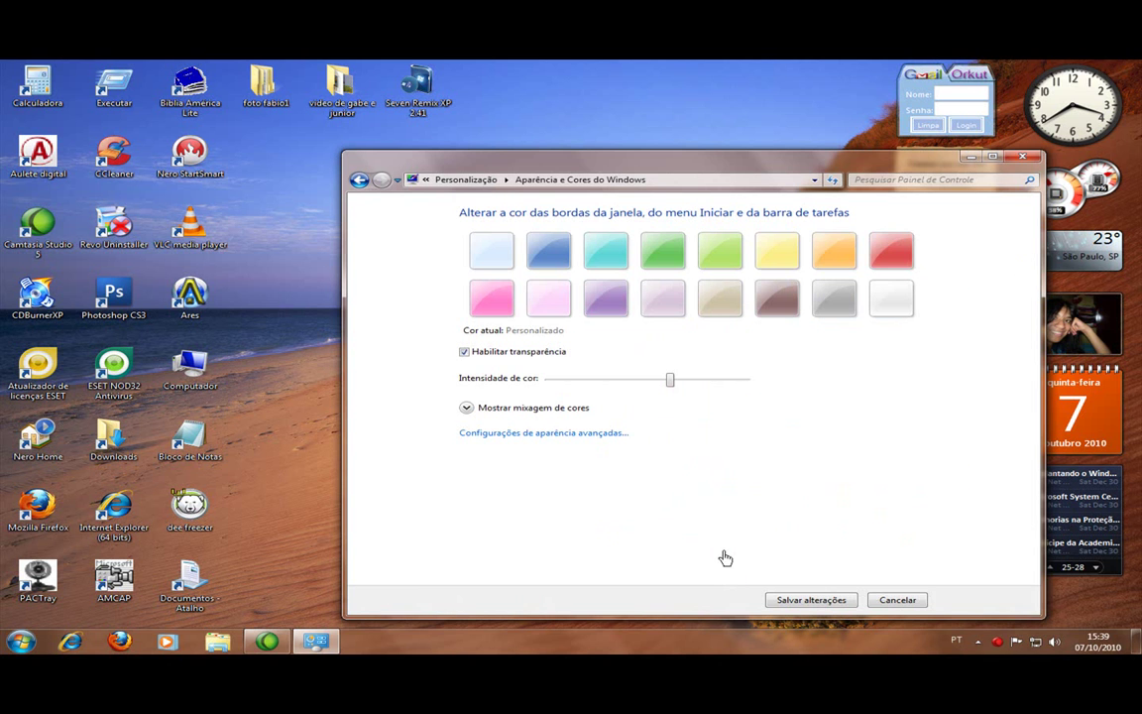
{"action": "left_click", "coordinate": [891, 250]}
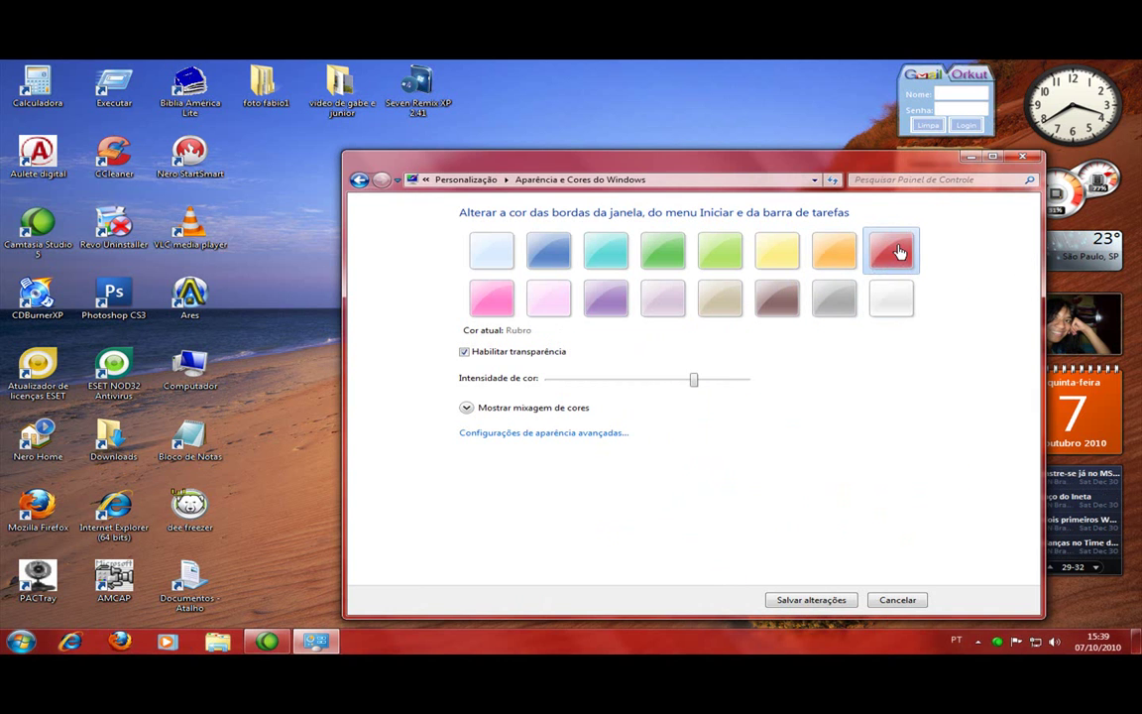
{"action": "left_click", "coordinate": [811, 599]}
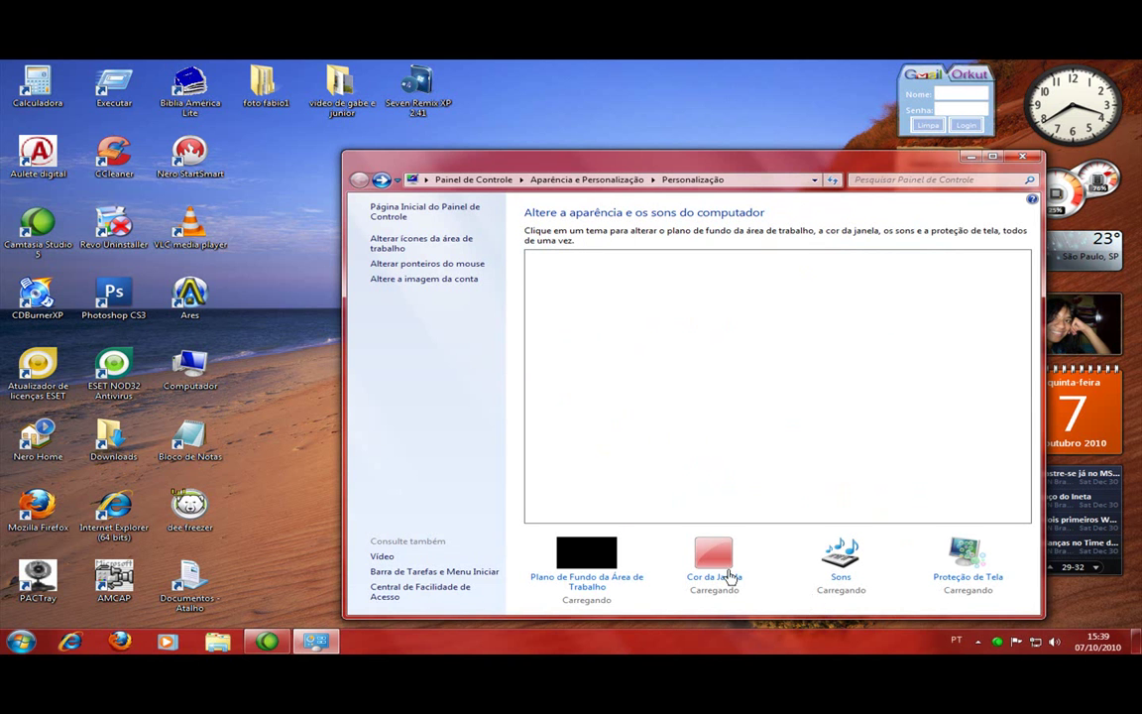
{"action": "left_click", "coordinate": [970, 158]}
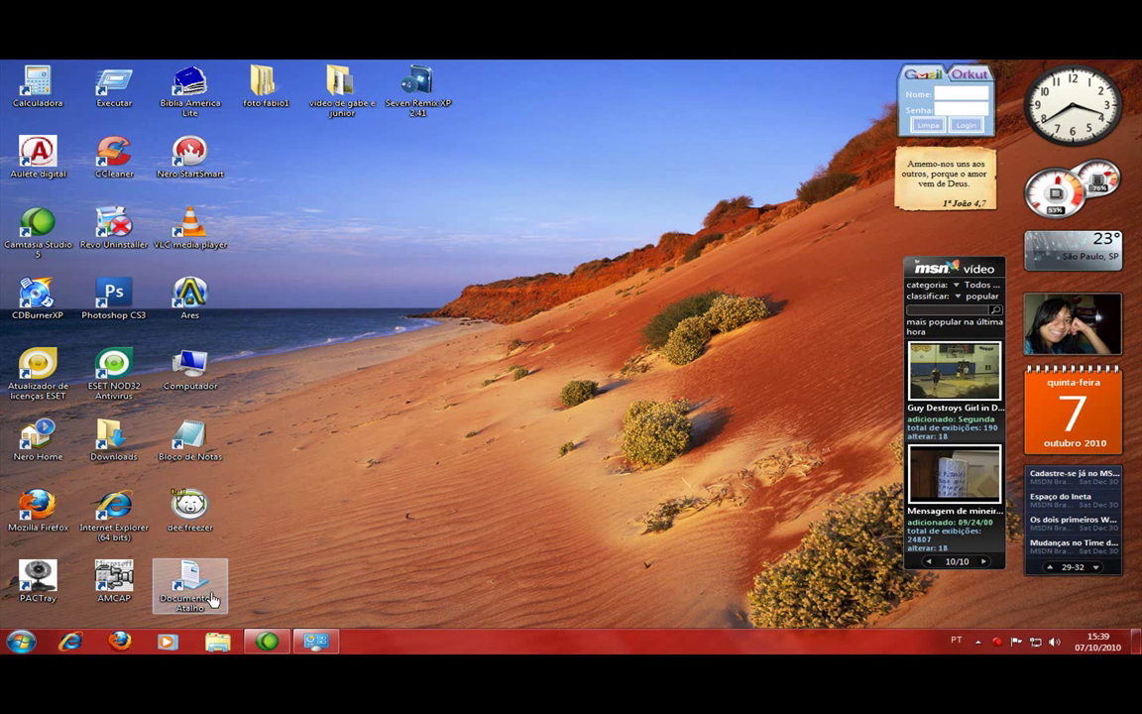
Step: Open the Documentos shortcut on the desktop and browse to the Amostras de Imagens folder in the Imagens library
{"action": "double_click", "coordinate": [206, 592]}
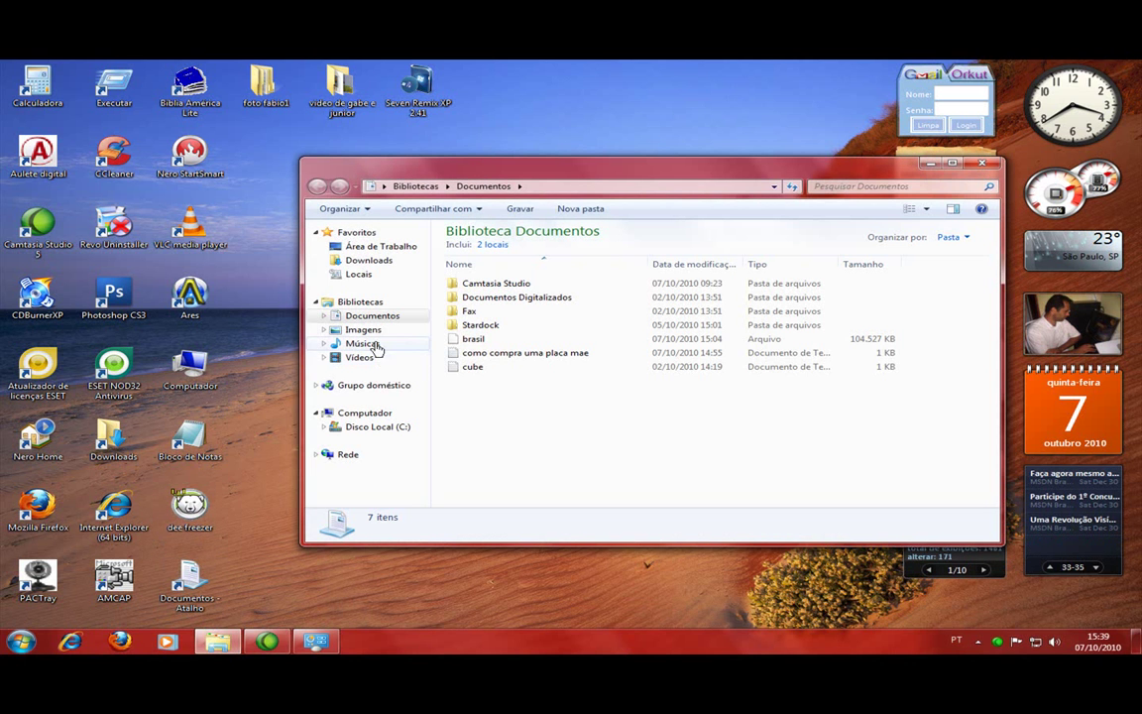
{"action": "left_click", "coordinate": [362, 328]}
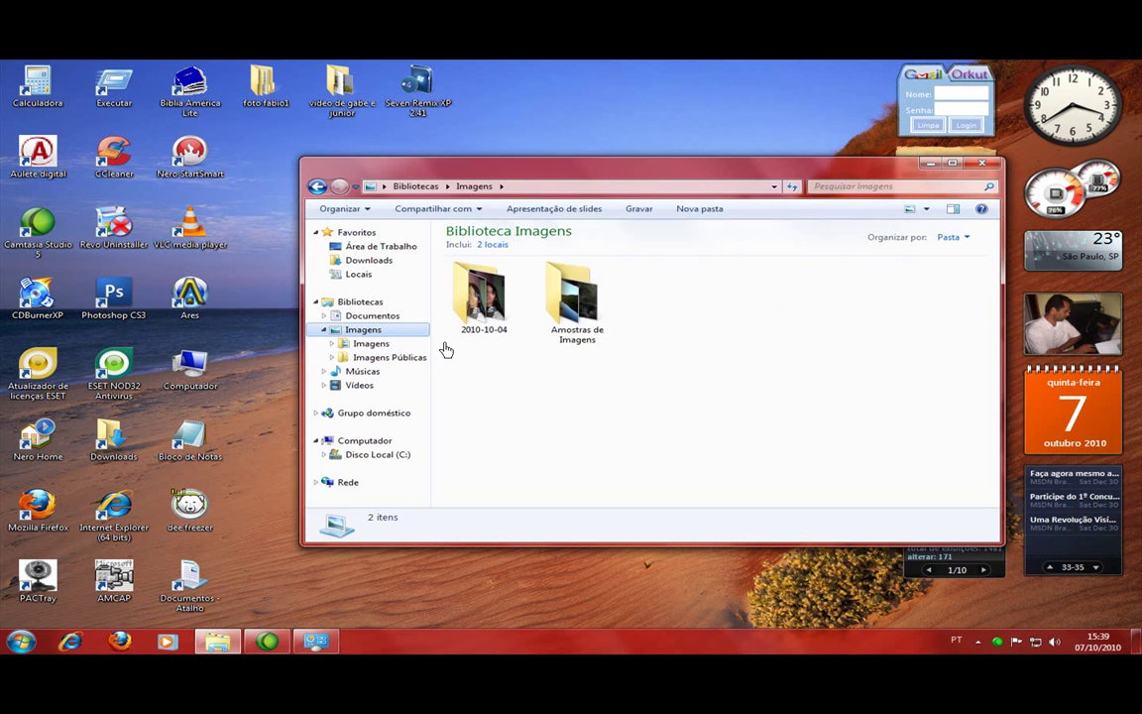
{"action": "double_click", "coordinate": [571, 297]}
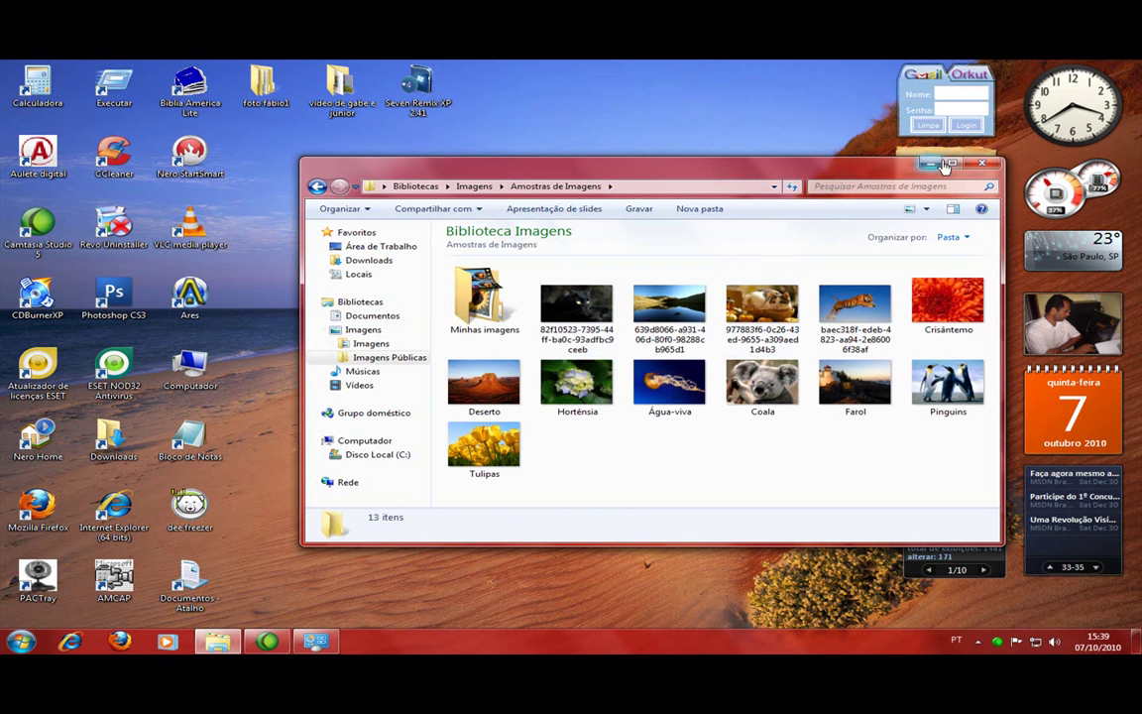
Step: Set the black cat picture as the desktop background, reveal the desktop and briefly check the Personalização window
{"action": "left_click", "coordinate": [574, 302]}
{"action": "right_click", "coordinate": [575, 290]}
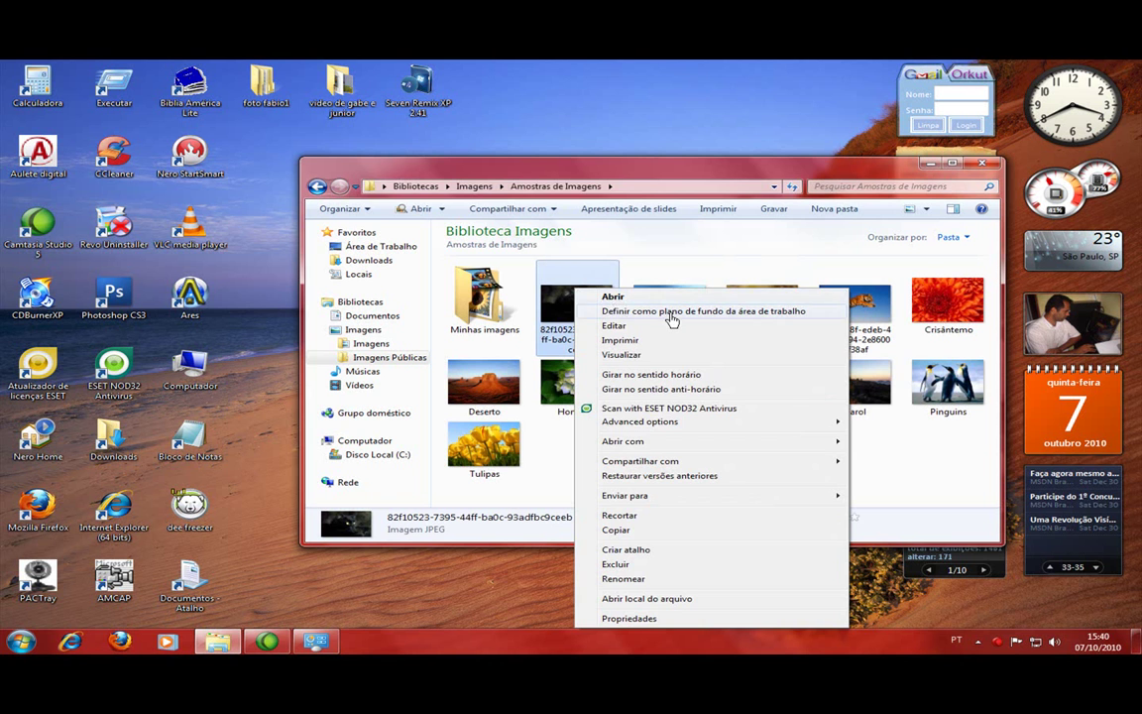
{"action": "left_click", "coordinate": [672, 312]}
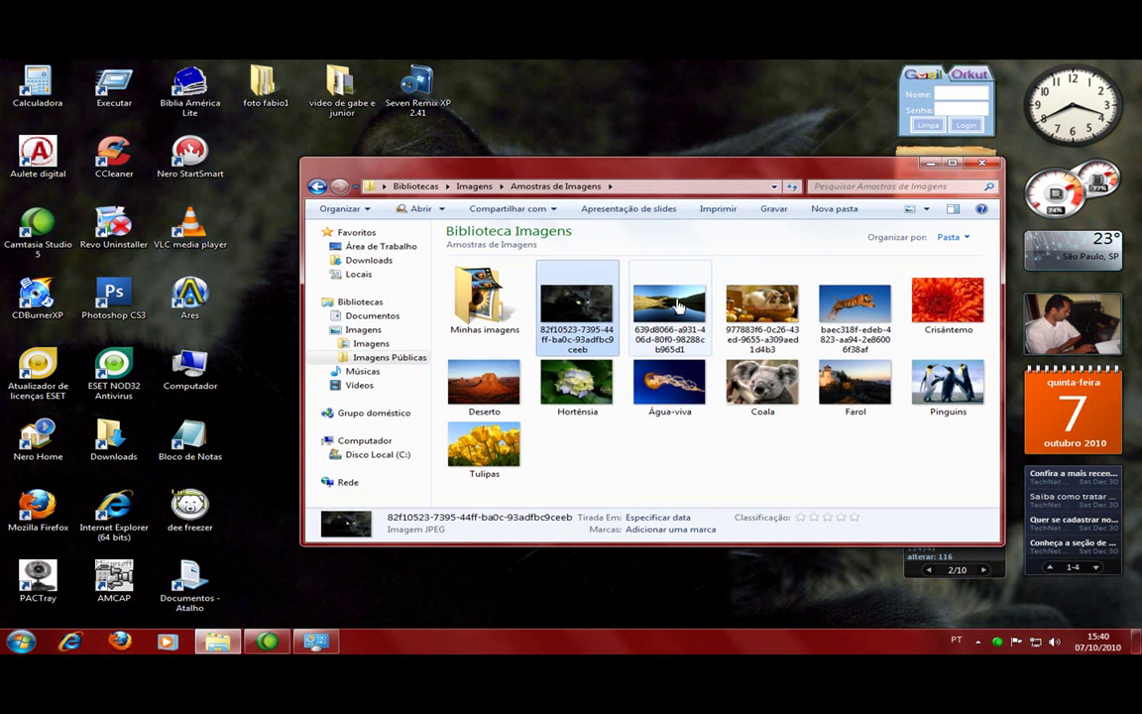
{"action": "left_click", "coordinate": [930, 163]}
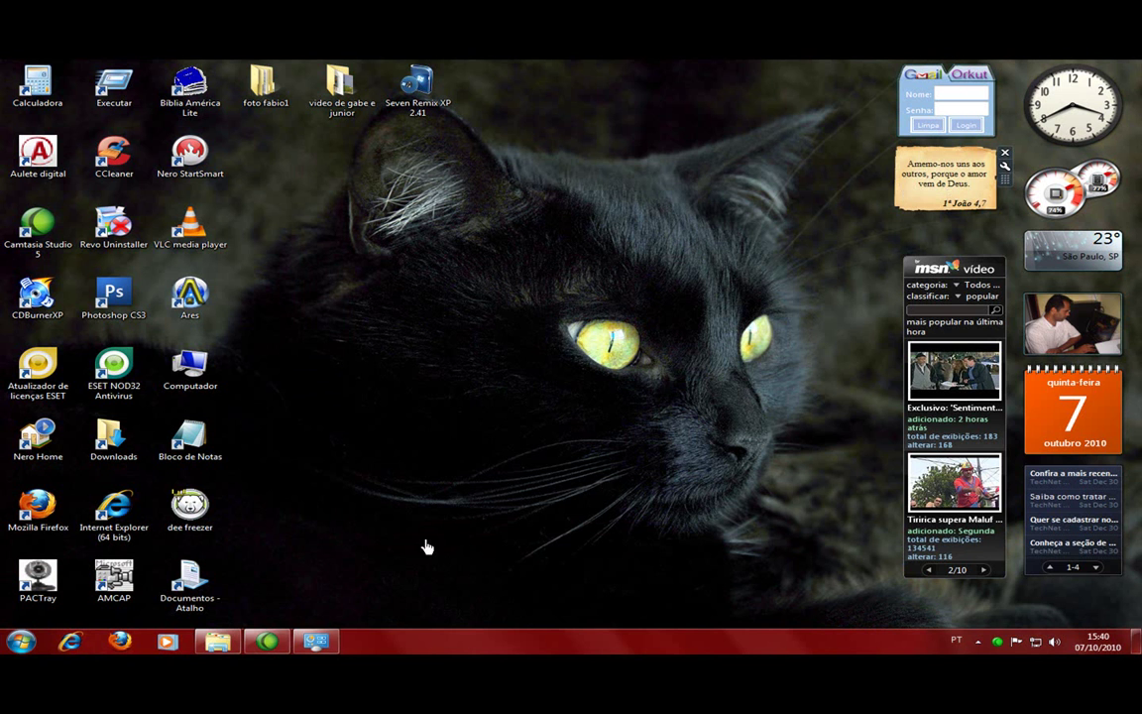
{"action": "left_click", "coordinate": [315, 643]}
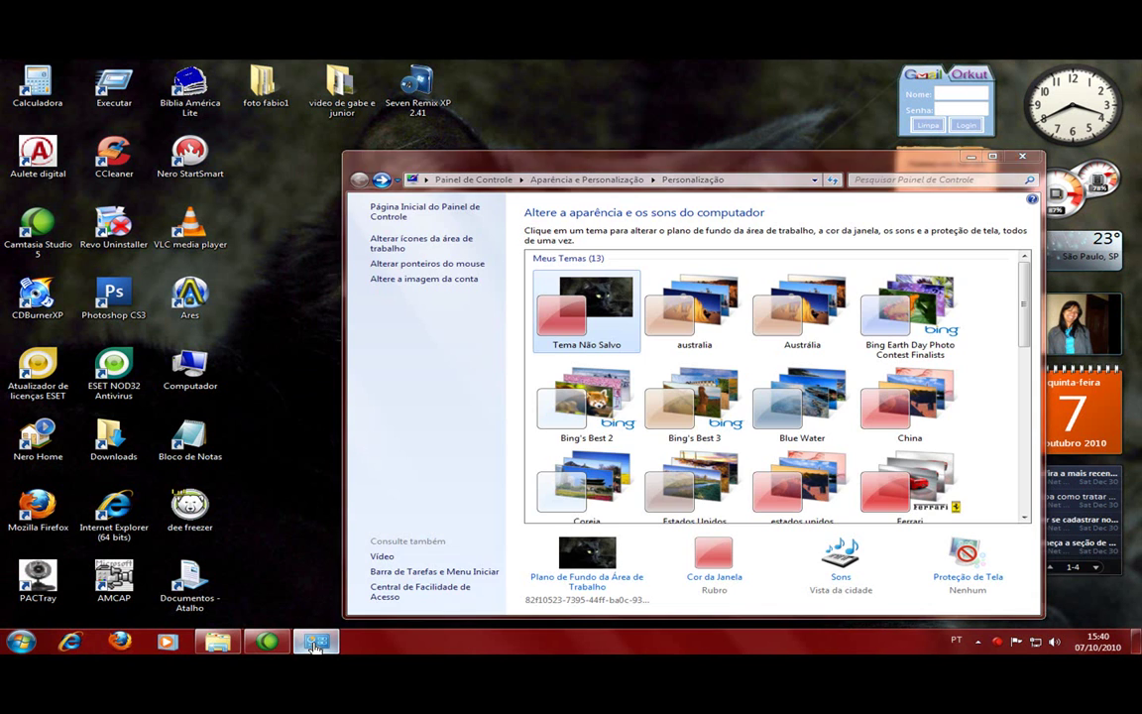
{"action": "left_click", "coordinate": [315, 642]}
Step: Return to the Amostras de Imagens folder, set the lake landscape picture as the desktop background and reveal the desktop
{"action": "mouse_move", "coordinate": [220, 645]}
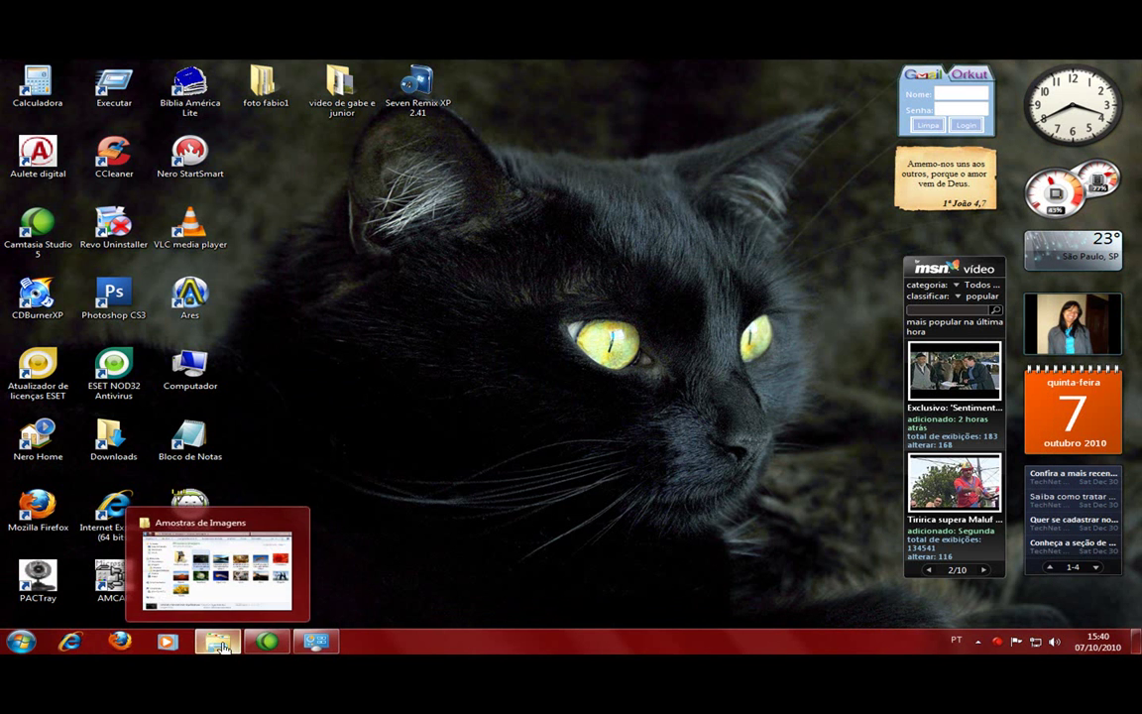
{"action": "left_click", "coordinate": [235, 592]}
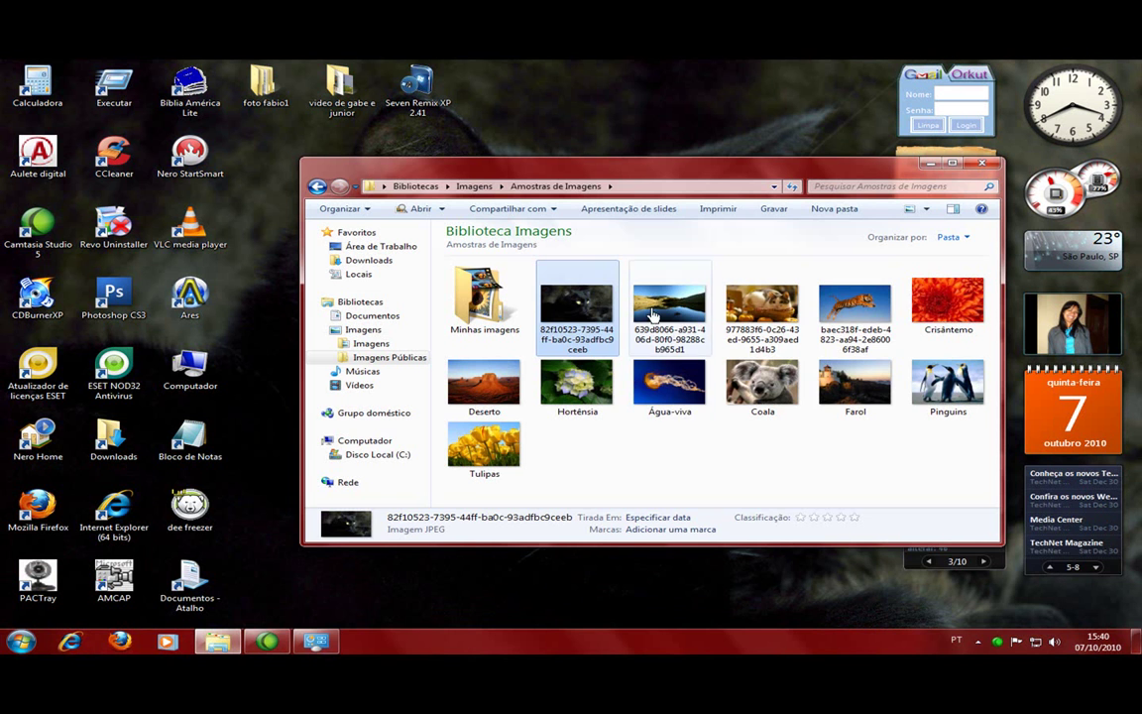
{"action": "right_click", "coordinate": [670, 290]}
{"action": "left_click", "coordinate": [710, 313]}
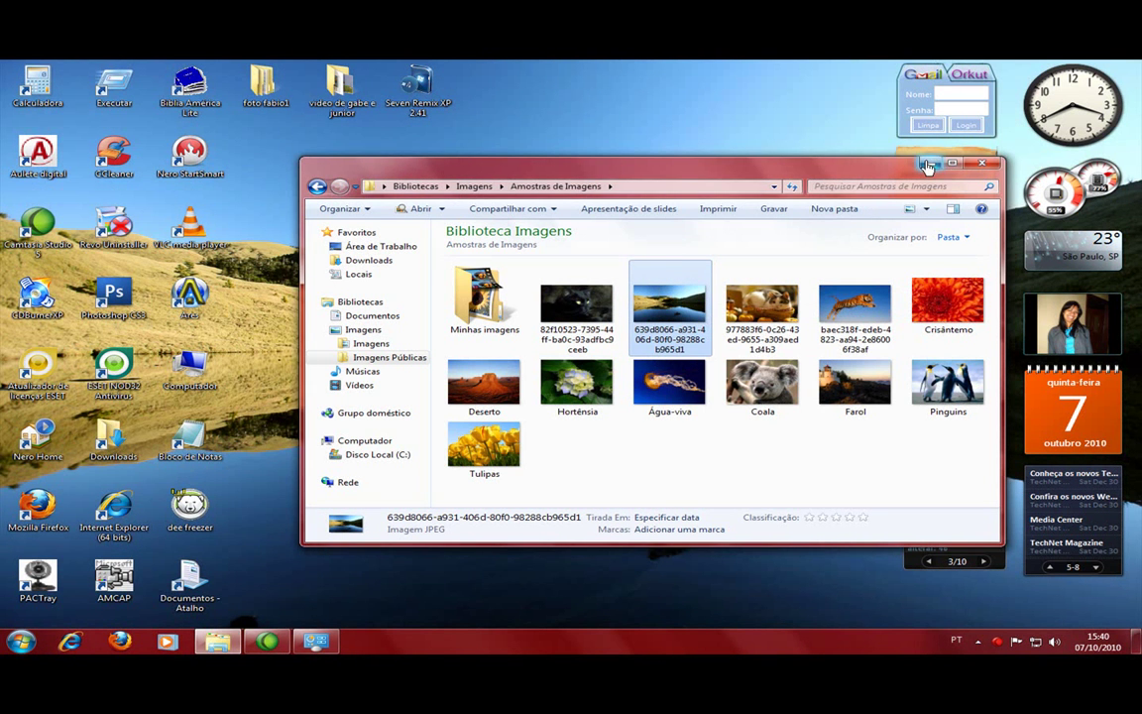
{"action": "left_click", "coordinate": [926, 163]}
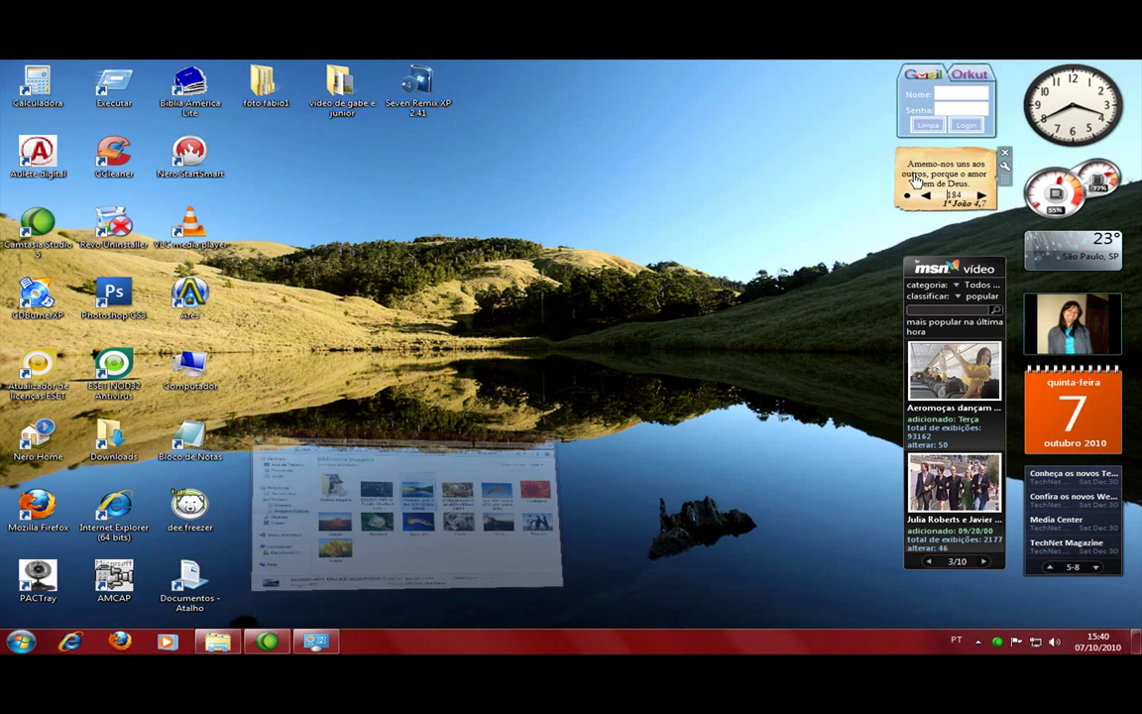
Step: Return to the picture folder, set the picture of the cat in a basket as the desktop background and show the desktop
{"action": "left_click", "coordinate": [223, 642]}
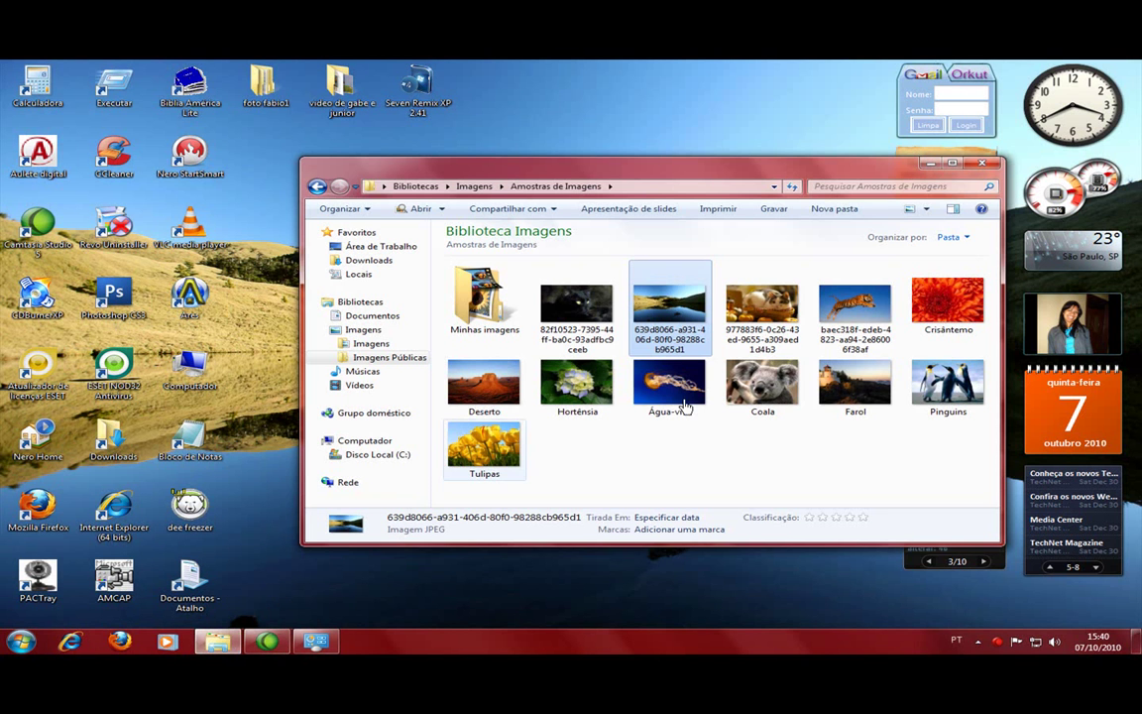
{"action": "right_click", "coordinate": [776, 313]}
{"action": "key", "text": "Escape"}
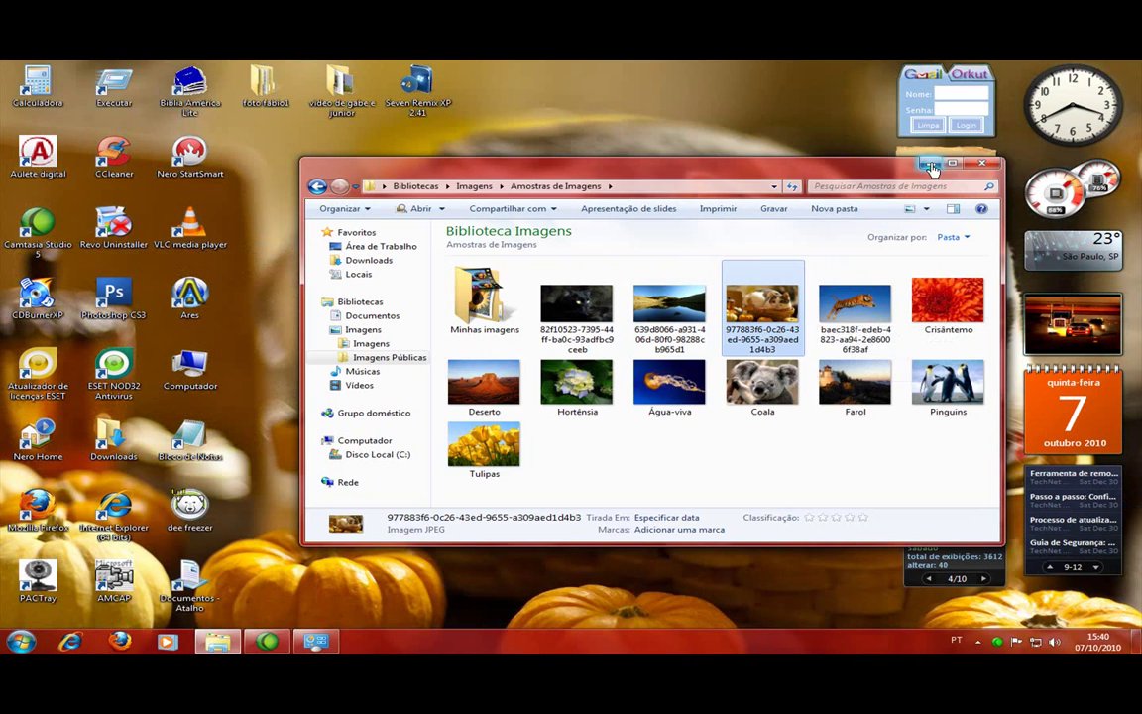
{"action": "key", "text": "super+d"}
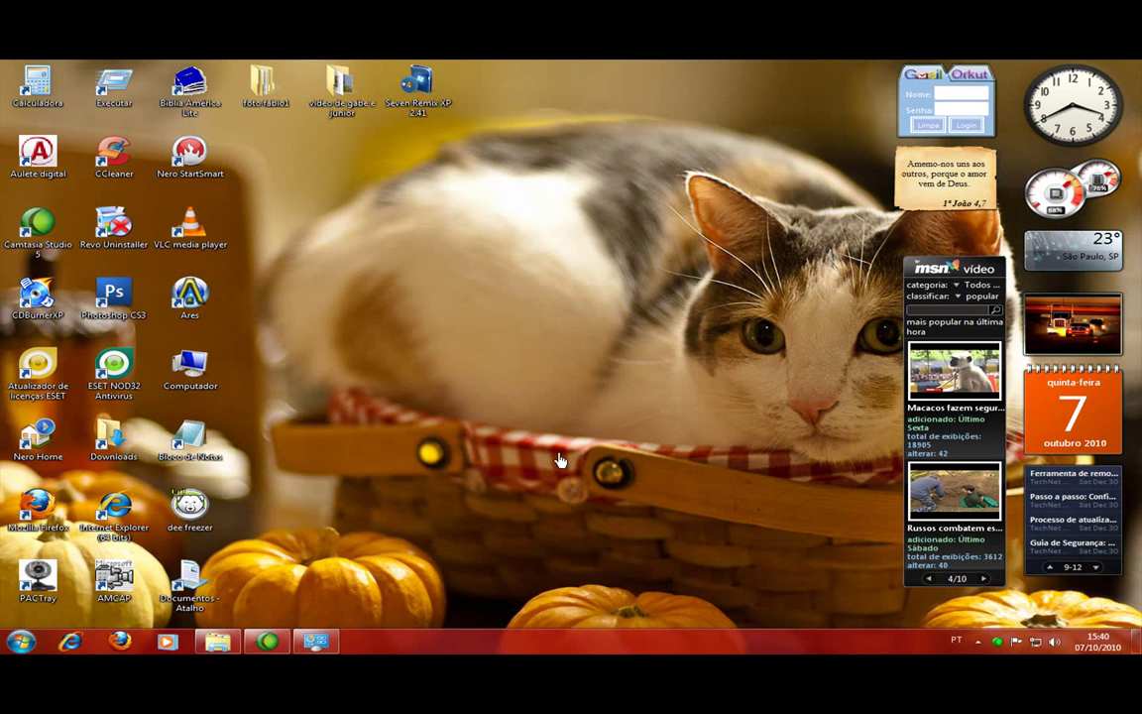
{"action": "right_click", "coordinate": [420, 384]}
{"action": "left_click", "coordinate": [362, 483]}
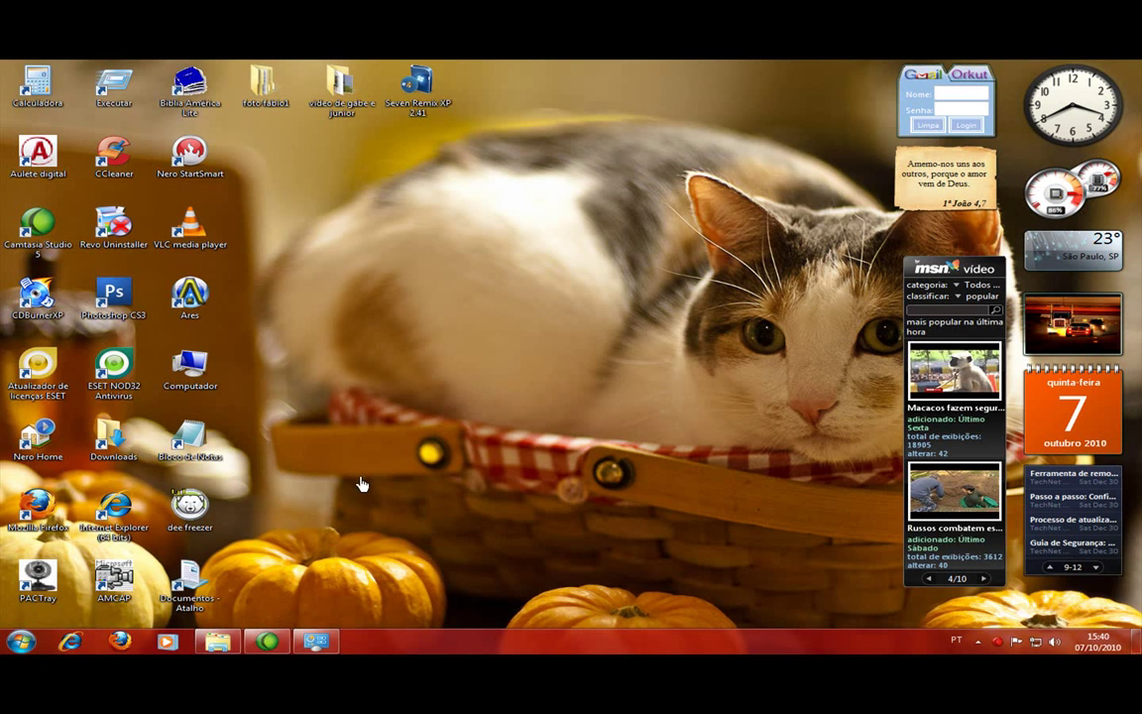
Step: Bring back the picture folder, make the leaping tiger picture the desktop background and minimize the folder window
{"action": "left_click", "coordinate": [218, 642]}
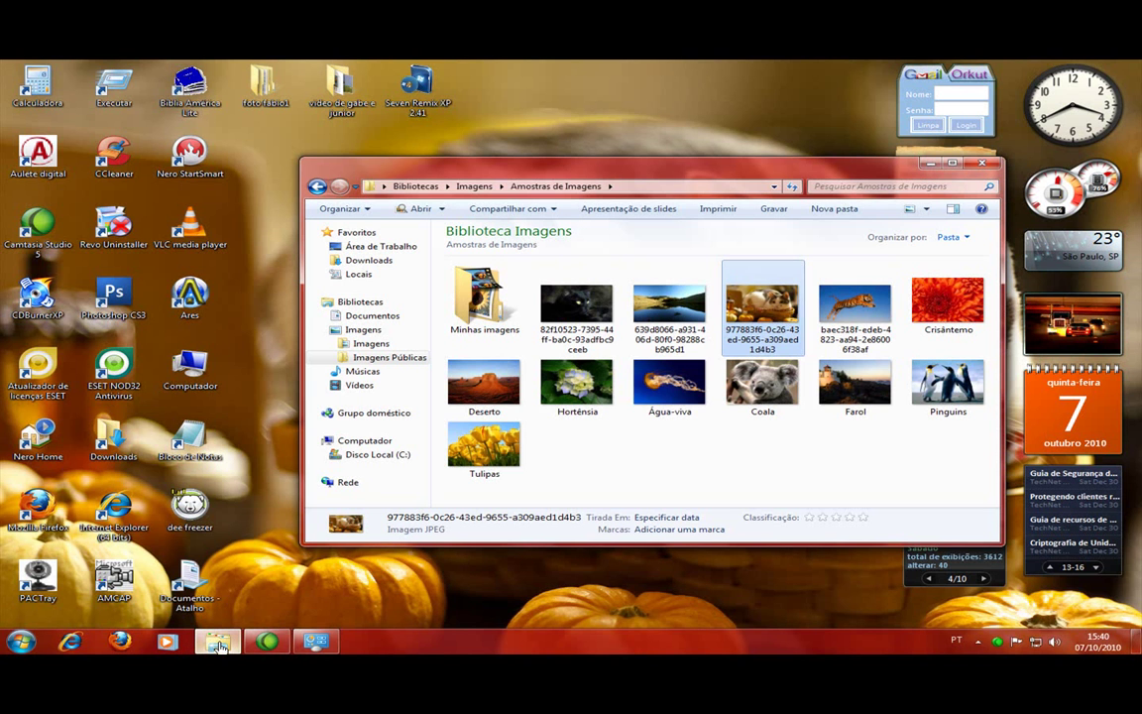
{"action": "right_click", "coordinate": [832, 289]}
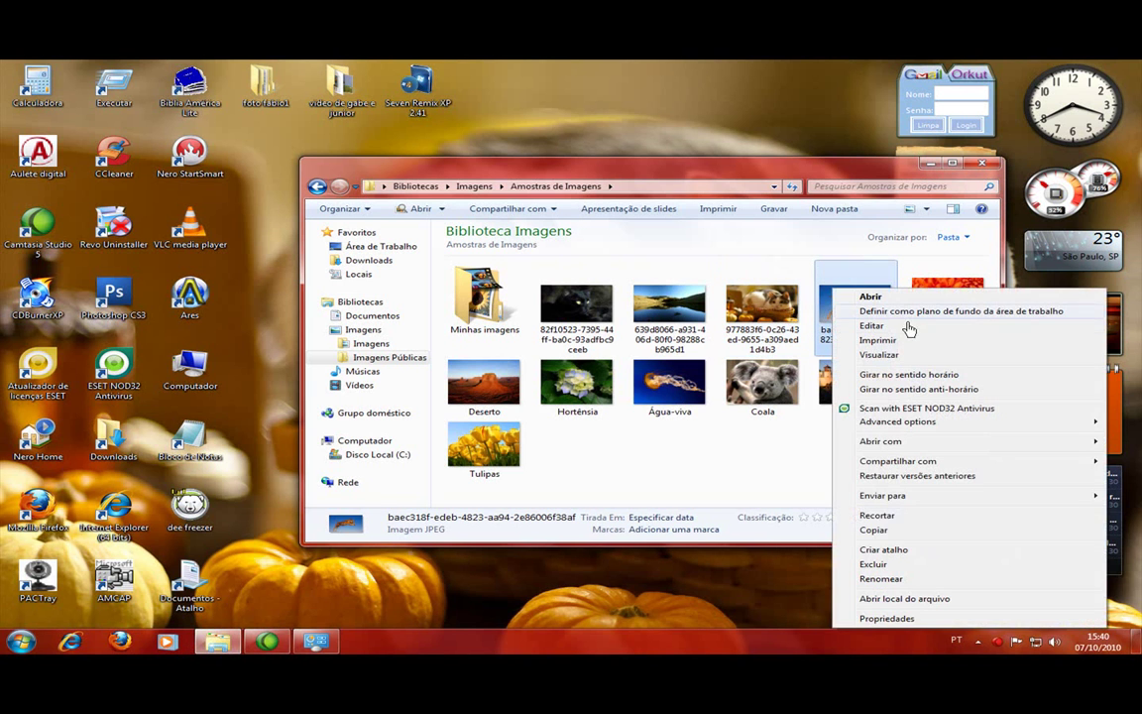
{"action": "left_click", "coordinate": [912, 312]}
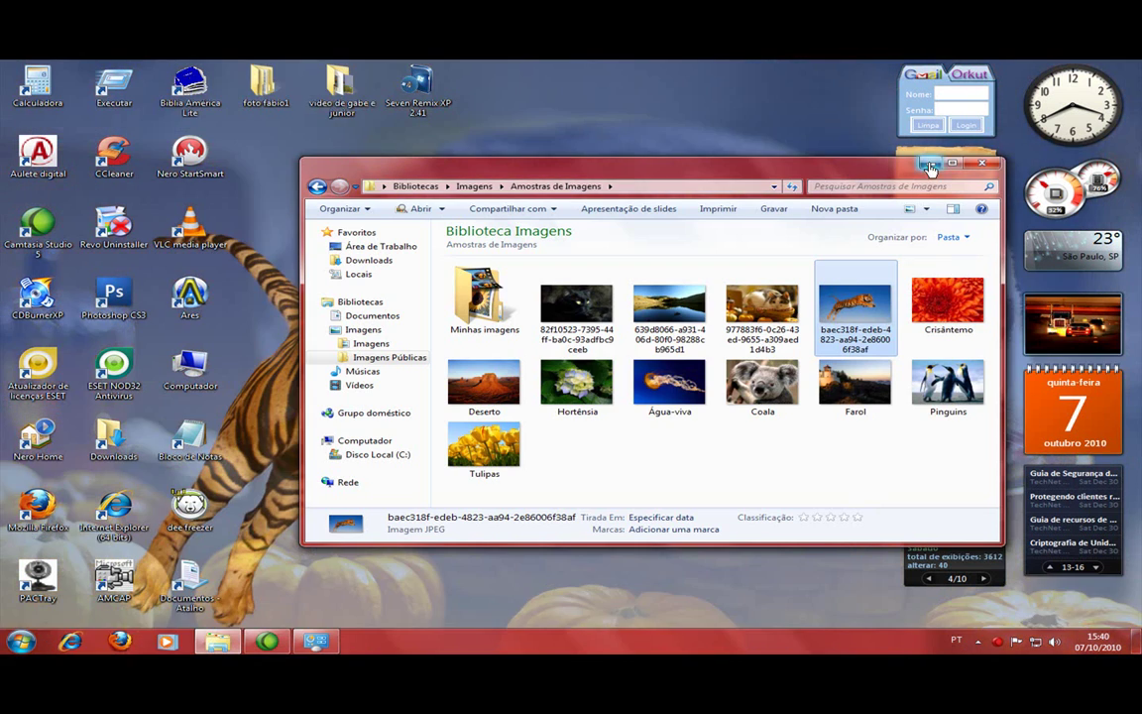
{"action": "left_click", "coordinate": [930, 165]}
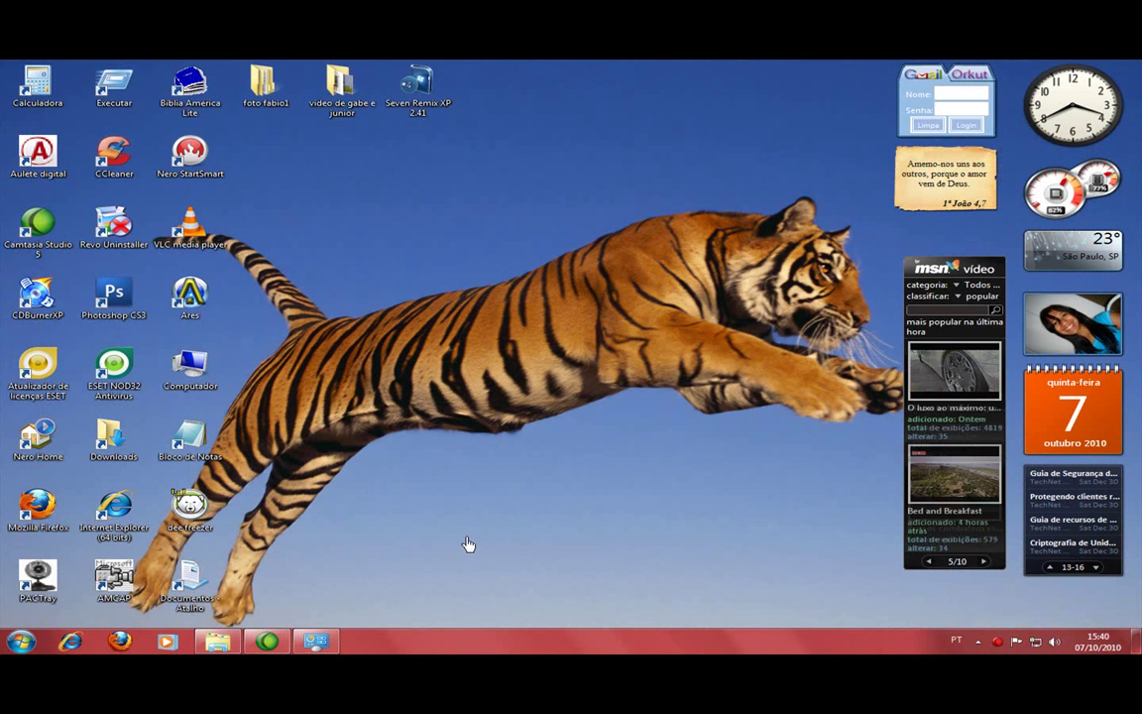
Step: Reopen the picture folder, set the Crisântemo picture as the desktop background and show the desktop
{"action": "left_click", "coordinate": [219, 642]}
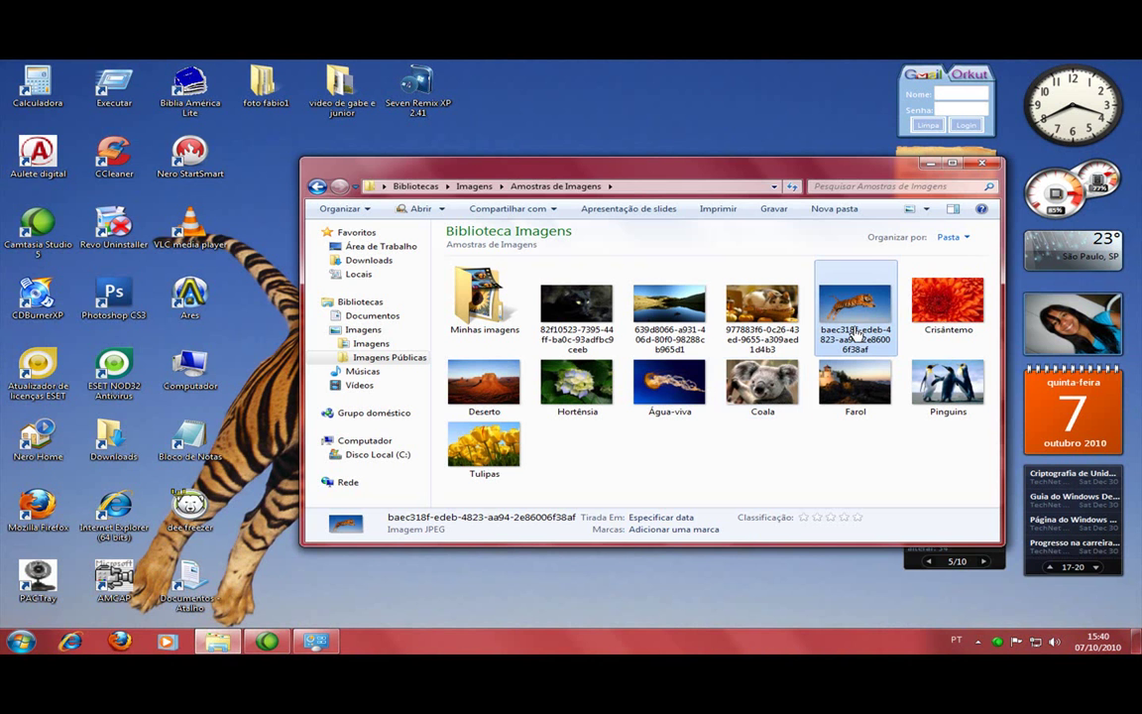
{"action": "left_click", "coordinate": [943, 300]}
{"action": "right_click", "coordinate": [943, 300]}
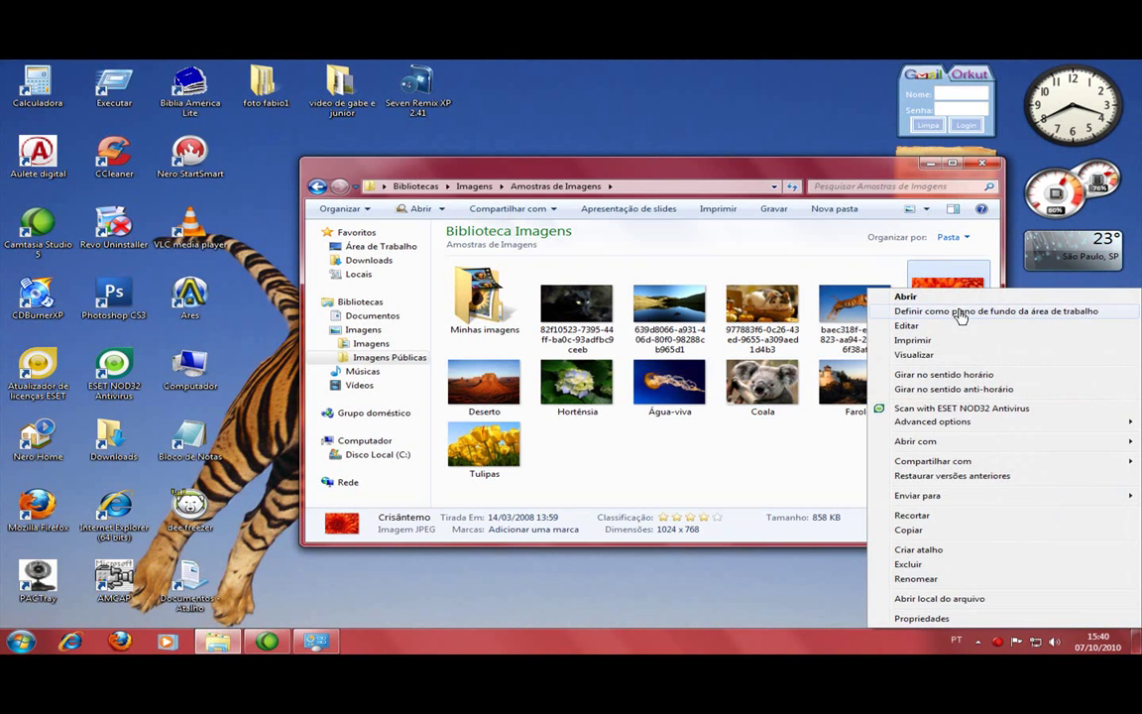
{"action": "left_click", "coordinate": [960, 313]}
{"action": "key", "text": "super+d"}
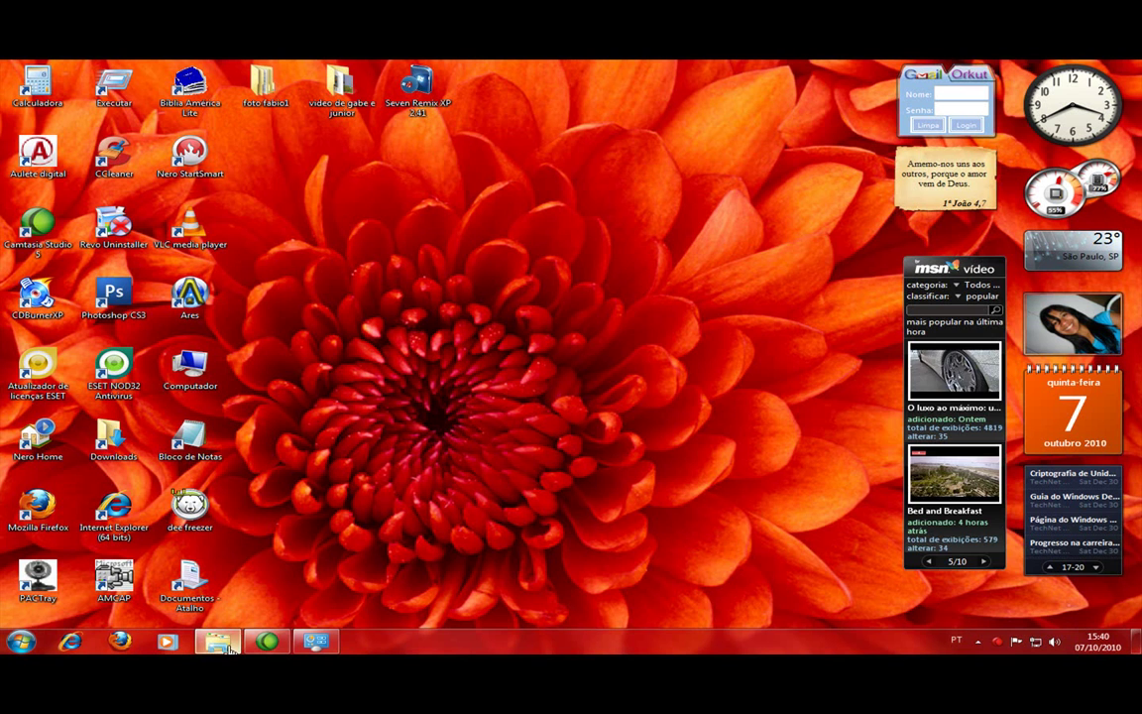
Step: Bring back the Amostras de Imagens folder, set the Pinguins picture as the desktop background and show the desktop
{"action": "left_click", "coordinate": [273, 644]}
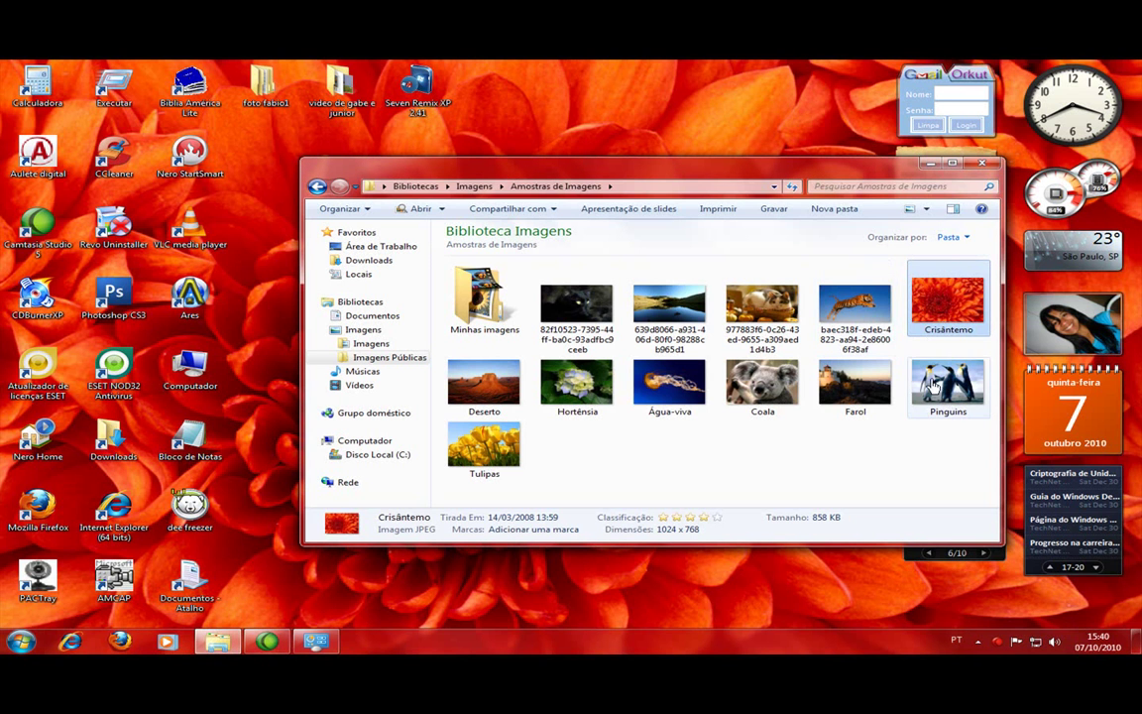
{"action": "right_click", "coordinate": [945, 384]}
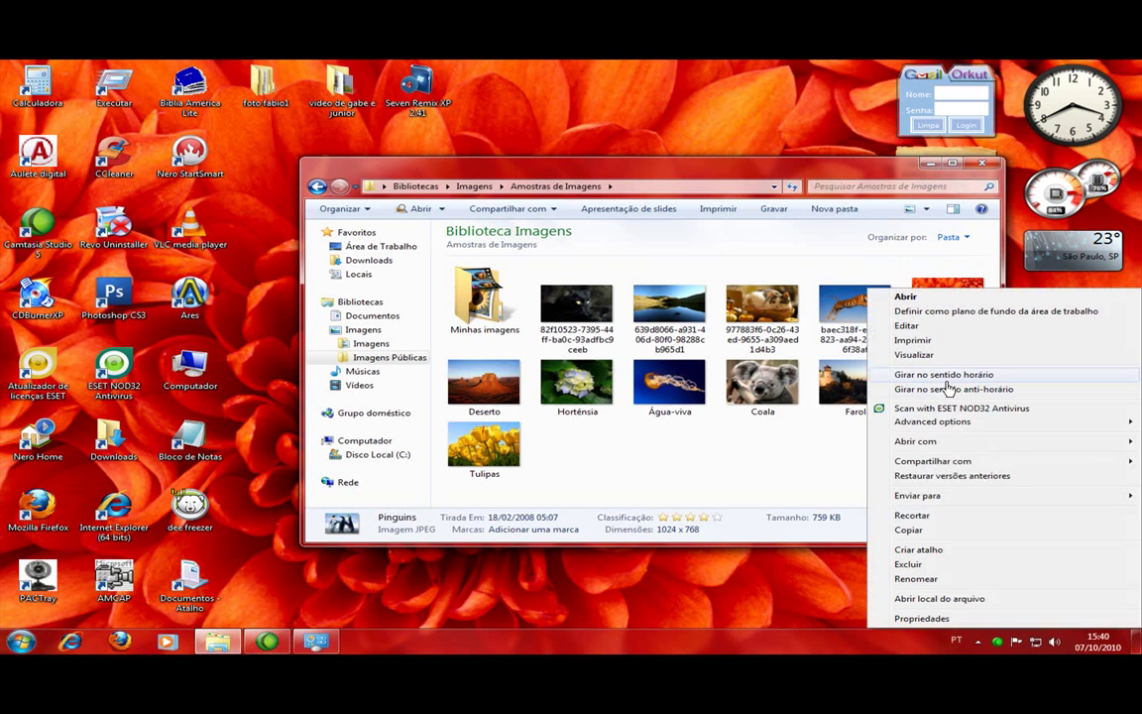
{"action": "left_click", "coordinate": [960, 311]}
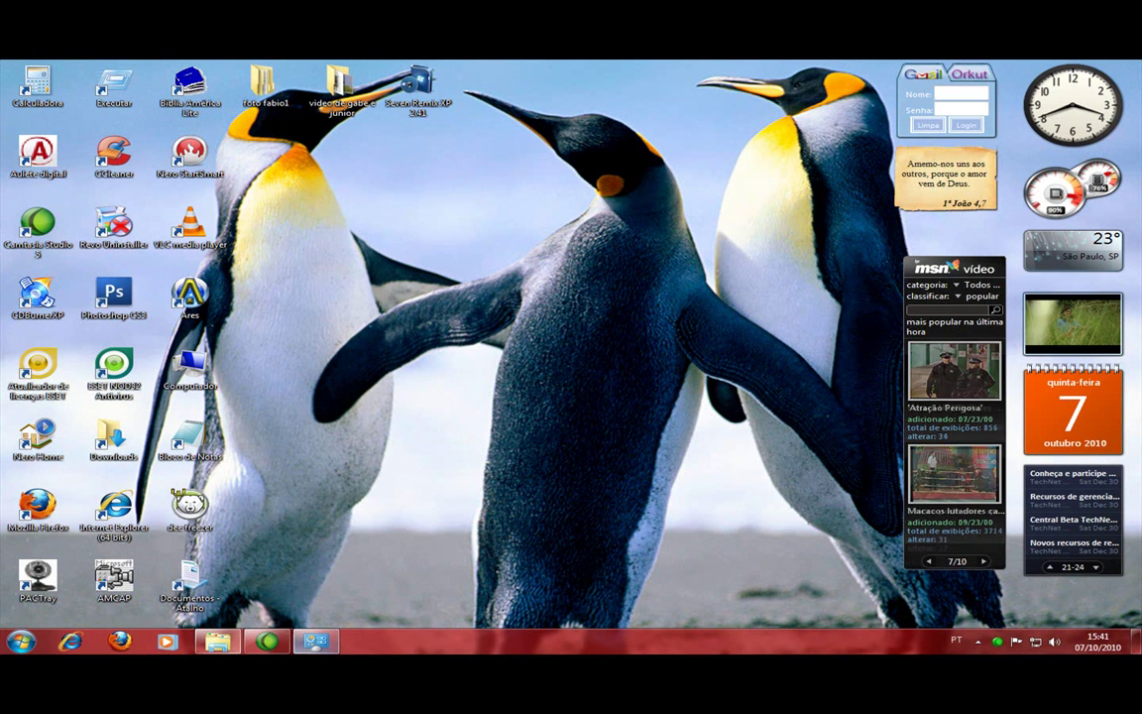
Step: Return to the picture folder, make the Tulipas picture the desktop background and minimize the folder window
{"action": "left_click", "coordinate": [231, 645]}
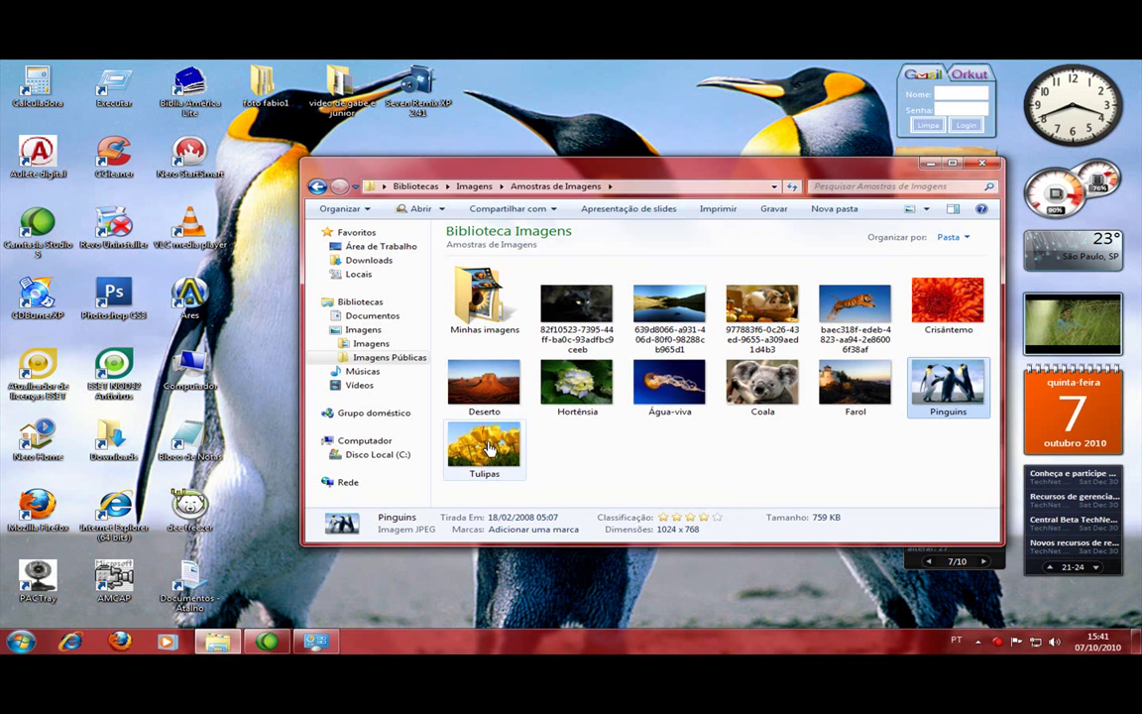
{"action": "left_click", "coordinate": [484, 446]}
{"action": "right_click", "coordinate": [488, 447]}
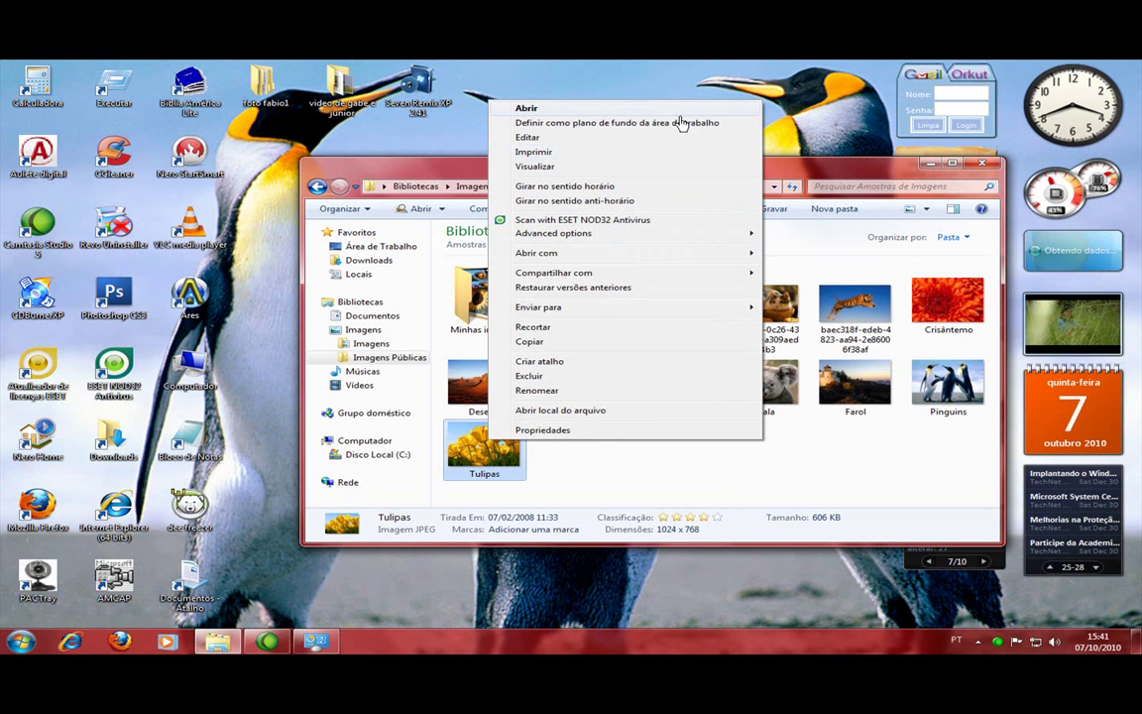
{"action": "left_click", "coordinate": [682, 122]}
{"action": "left_click", "coordinate": [928, 165]}
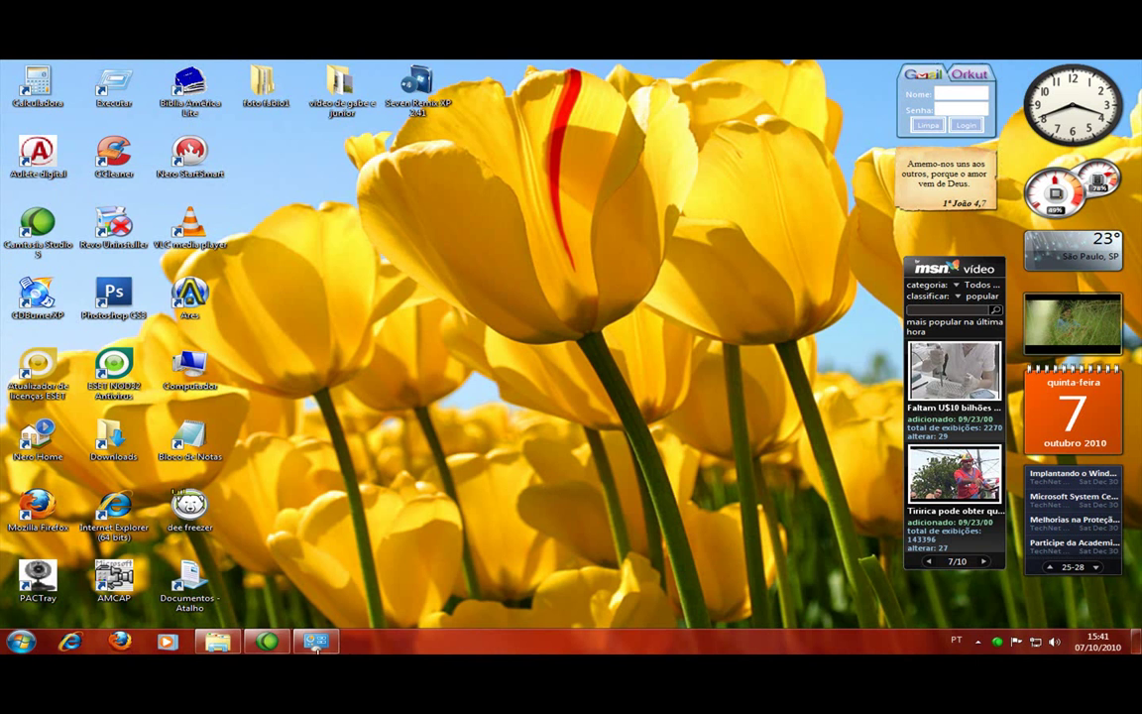
Step: Reopen the picture folder, set the Hortênsia picture as the desktop background and reveal the desktop
{"action": "left_click", "coordinate": [217, 642]}
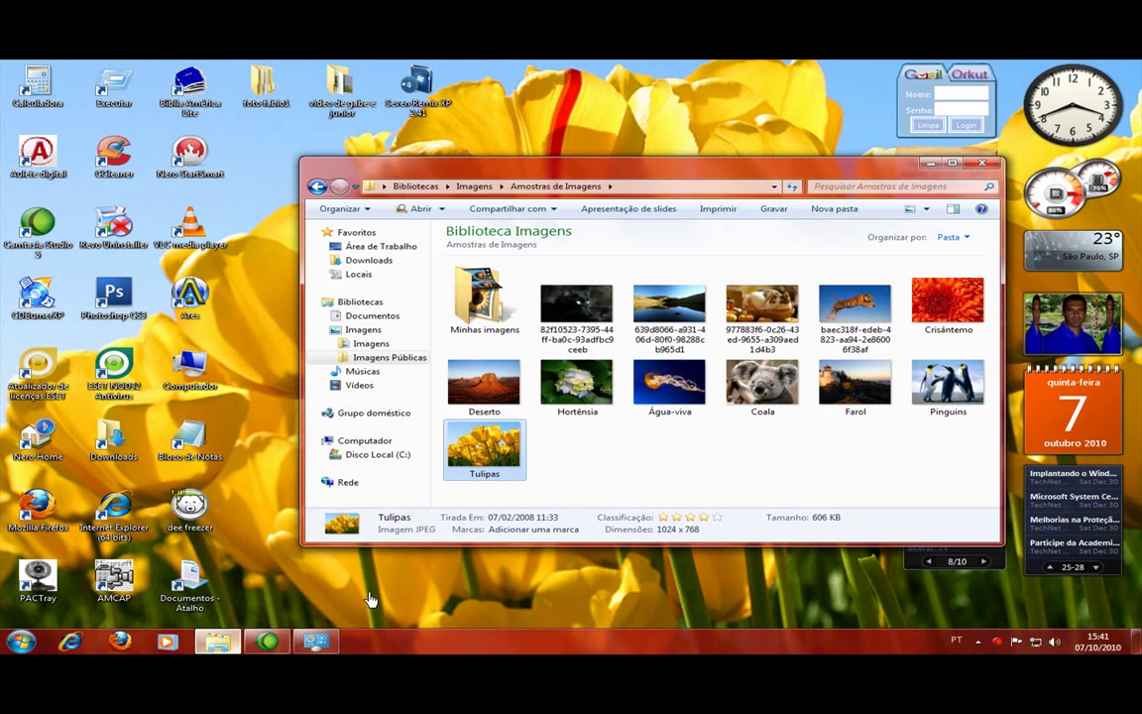
{"action": "right_click", "coordinate": [589, 387]}
{"action": "left_click", "coordinate": [677, 312]}
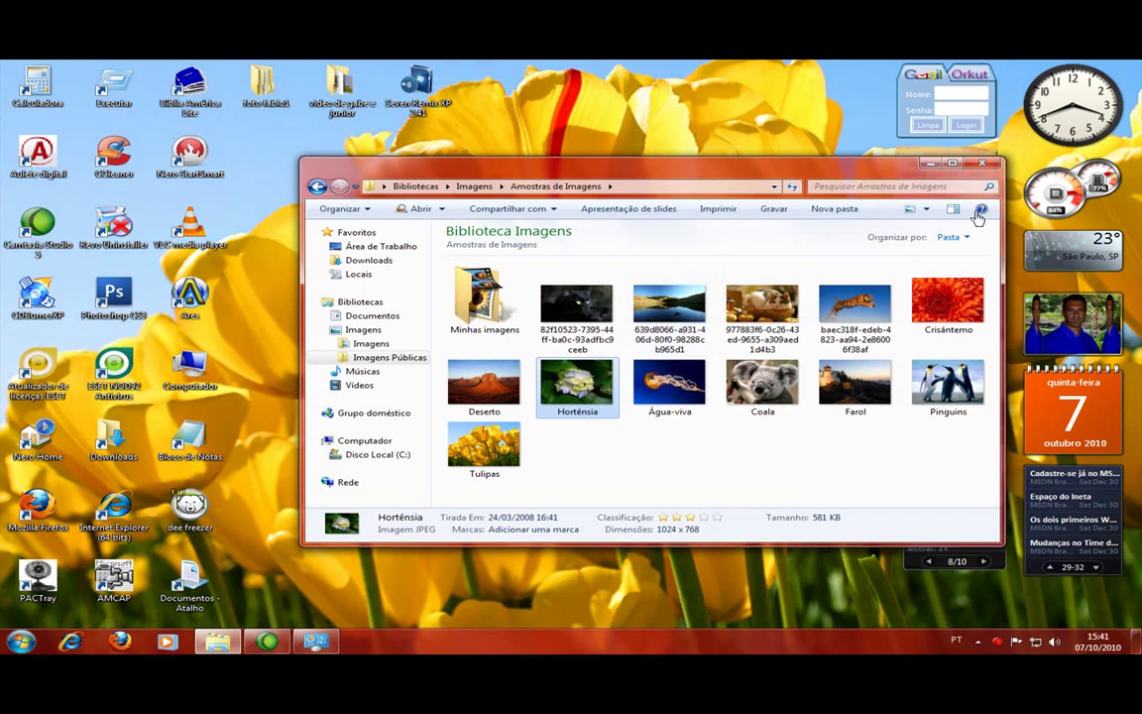
{"action": "left_click", "coordinate": [930, 162]}
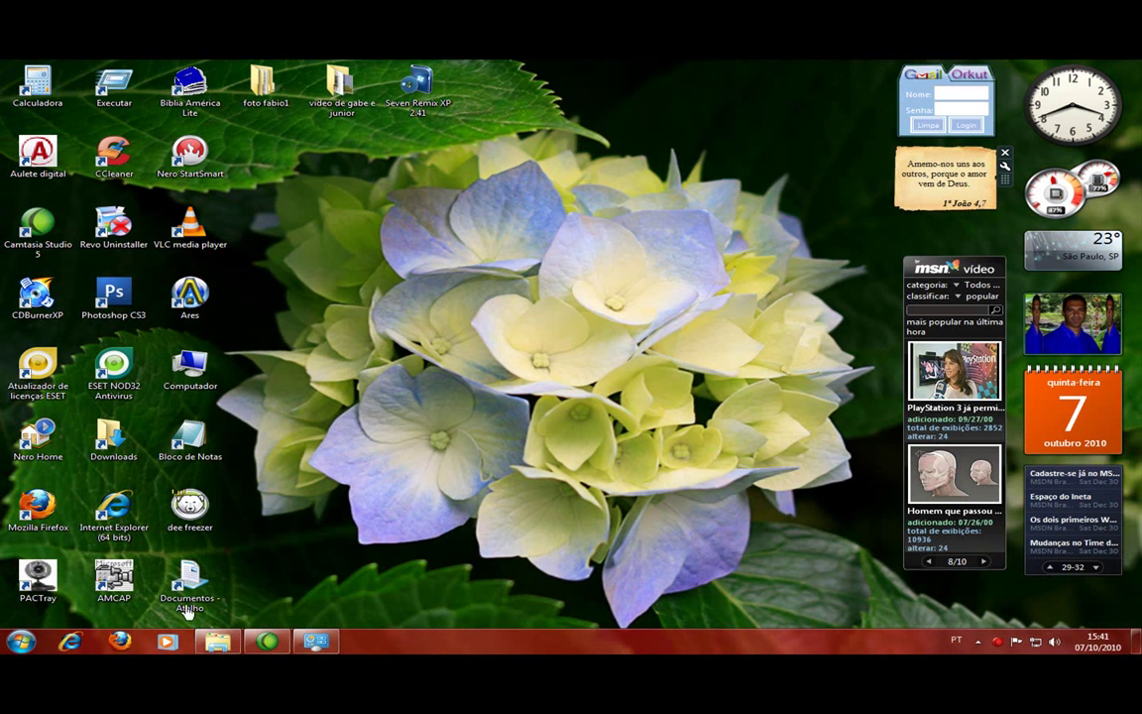
Step: Restore the picture folder, set the Coala picture as the desktop background and minimize the folder window
{"action": "left_click", "coordinate": [216, 560]}
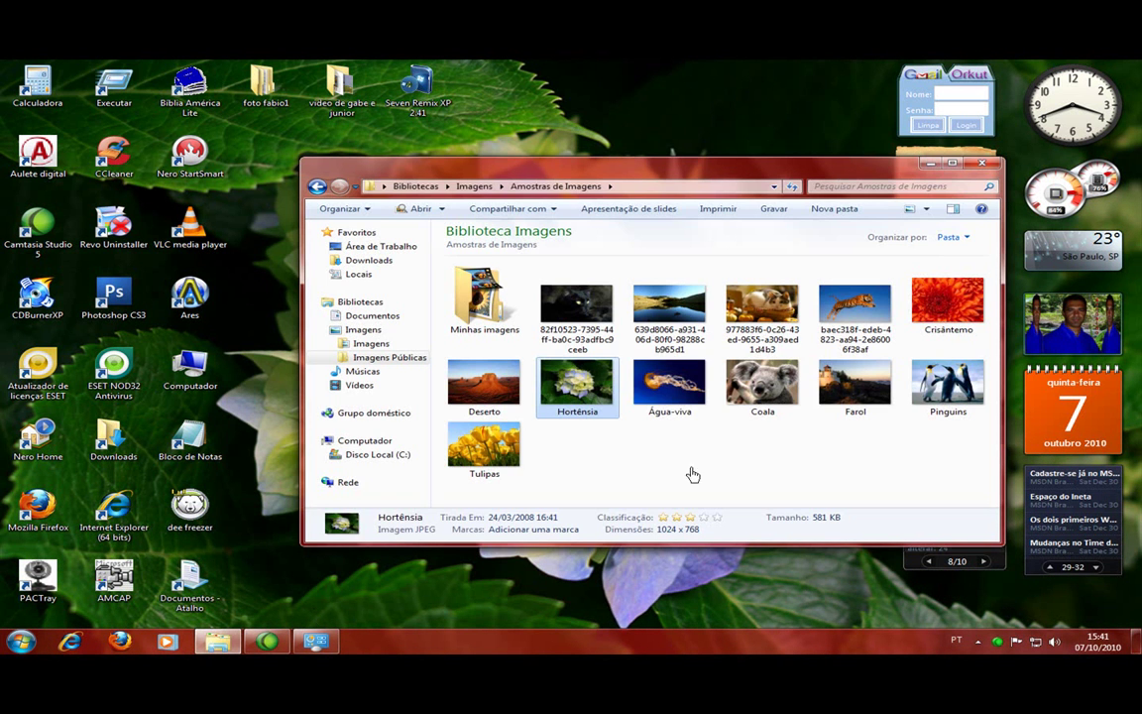
{"action": "left_click", "coordinate": [761, 387]}
{"action": "right_click", "coordinate": [776, 388]}
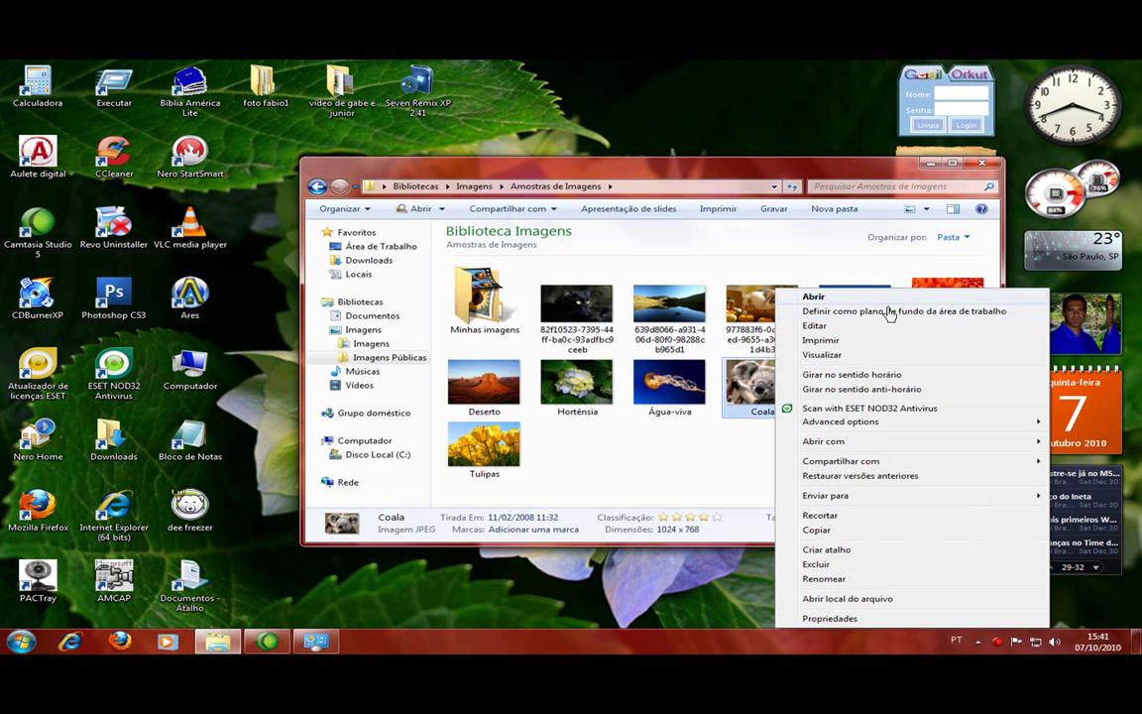
{"action": "left_click", "coordinate": [889, 311]}
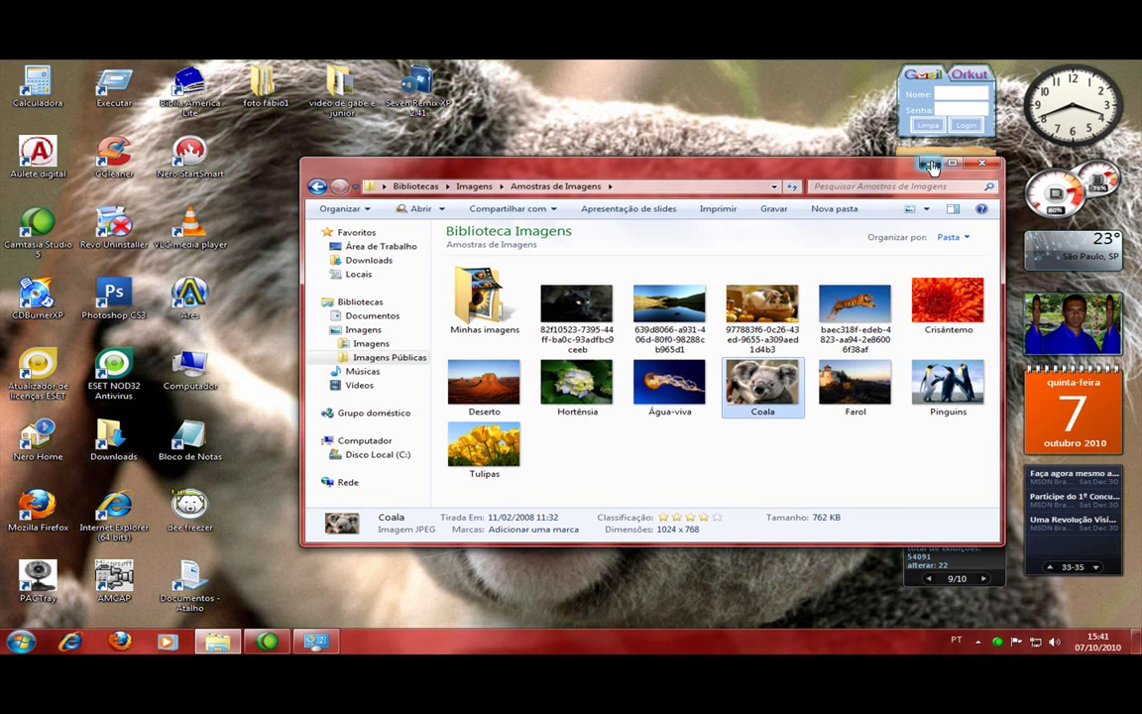
{"action": "left_click", "coordinate": [930, 162]}
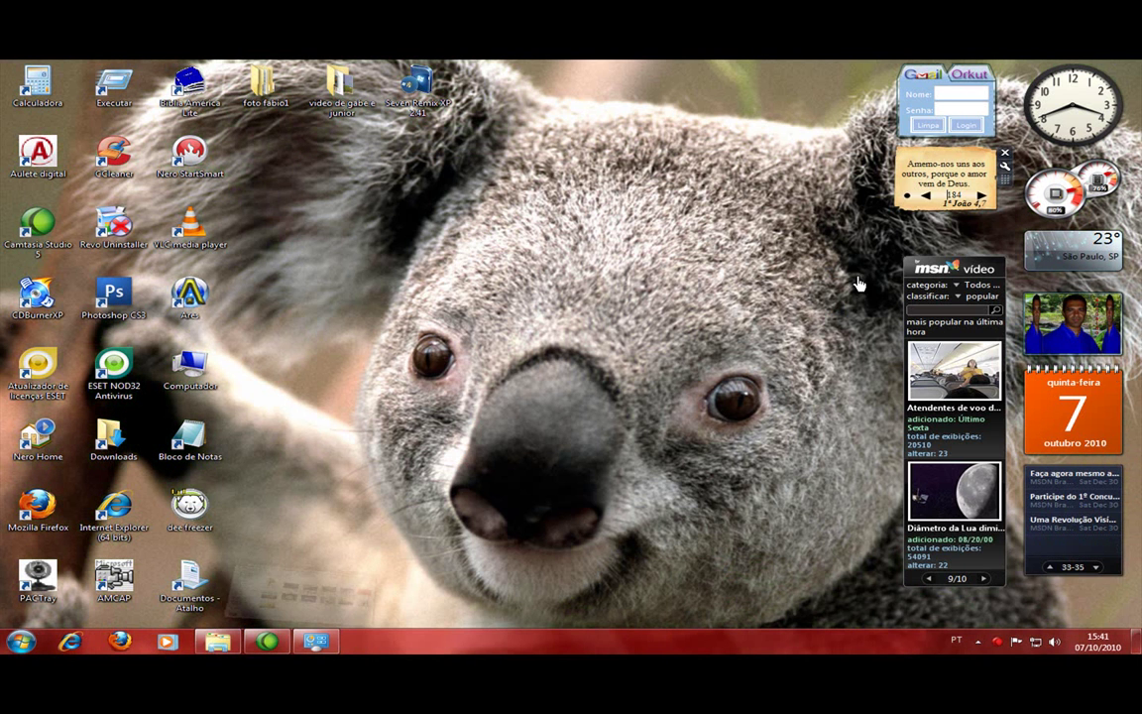
Step: Return to the picture folder, set the black cat picture as the desktop background and show the desktop
{"action": "left_click", "coordinate": [219, 641]}
{"action": "right_click", "coordinate": [587, 295]}
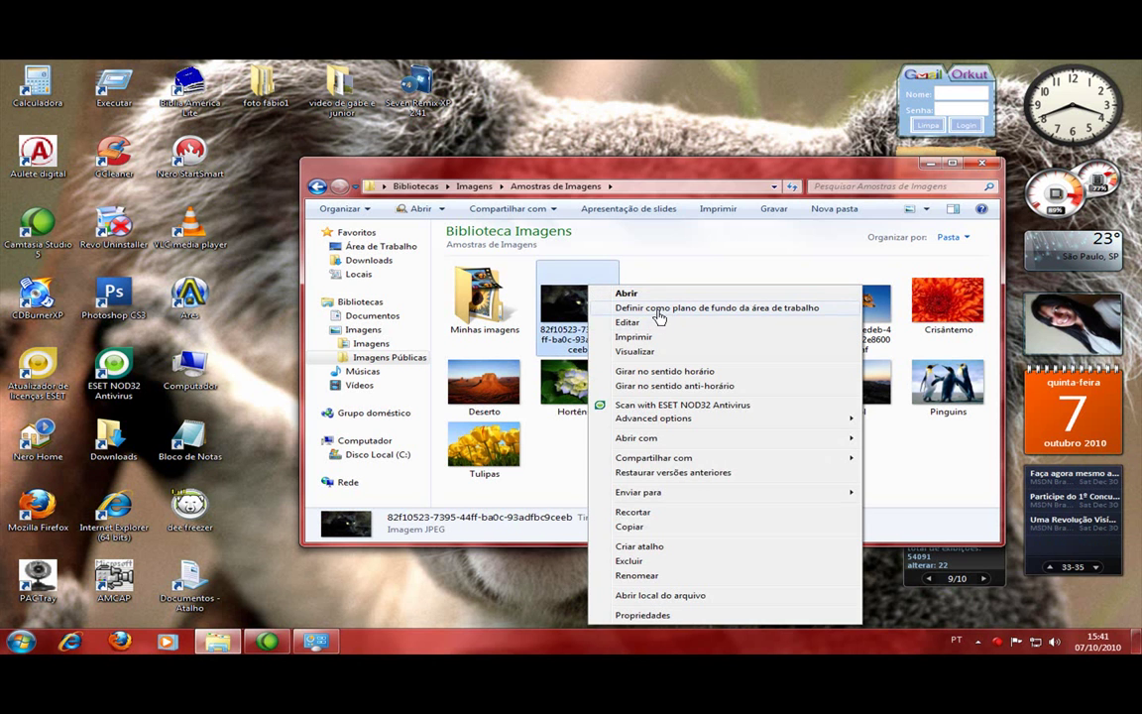
{"action": "left_click", "coordinate": [656, 310]}
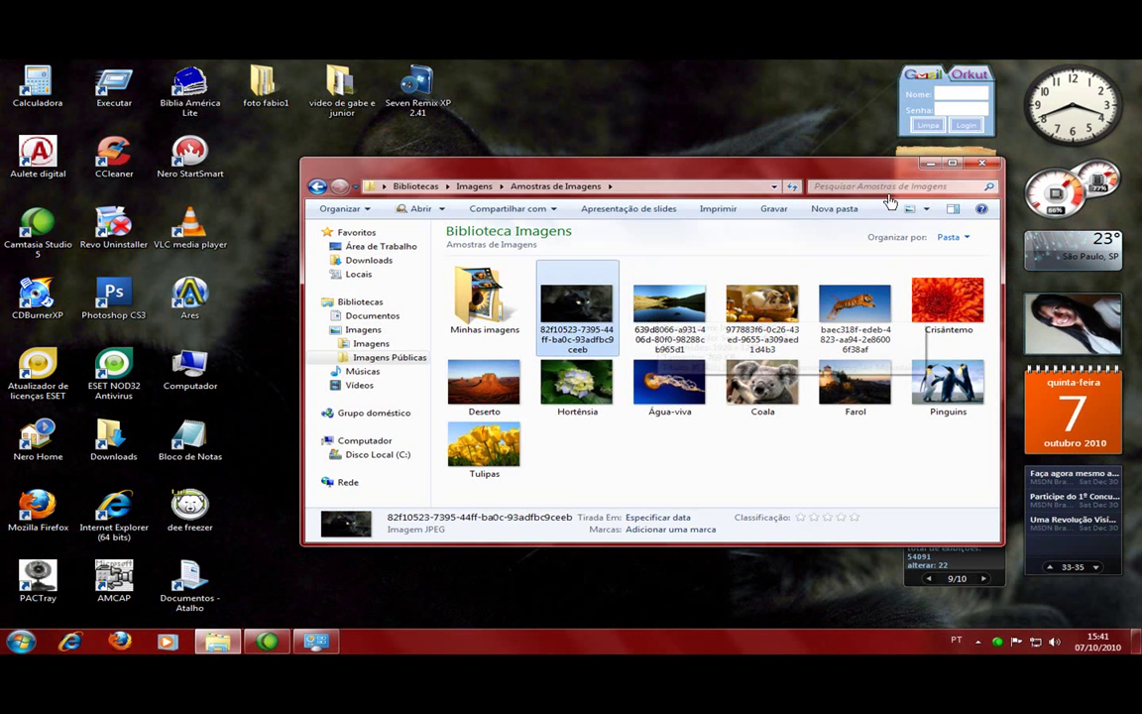
{"action": "left_click", "coordinate": [930, 165]}
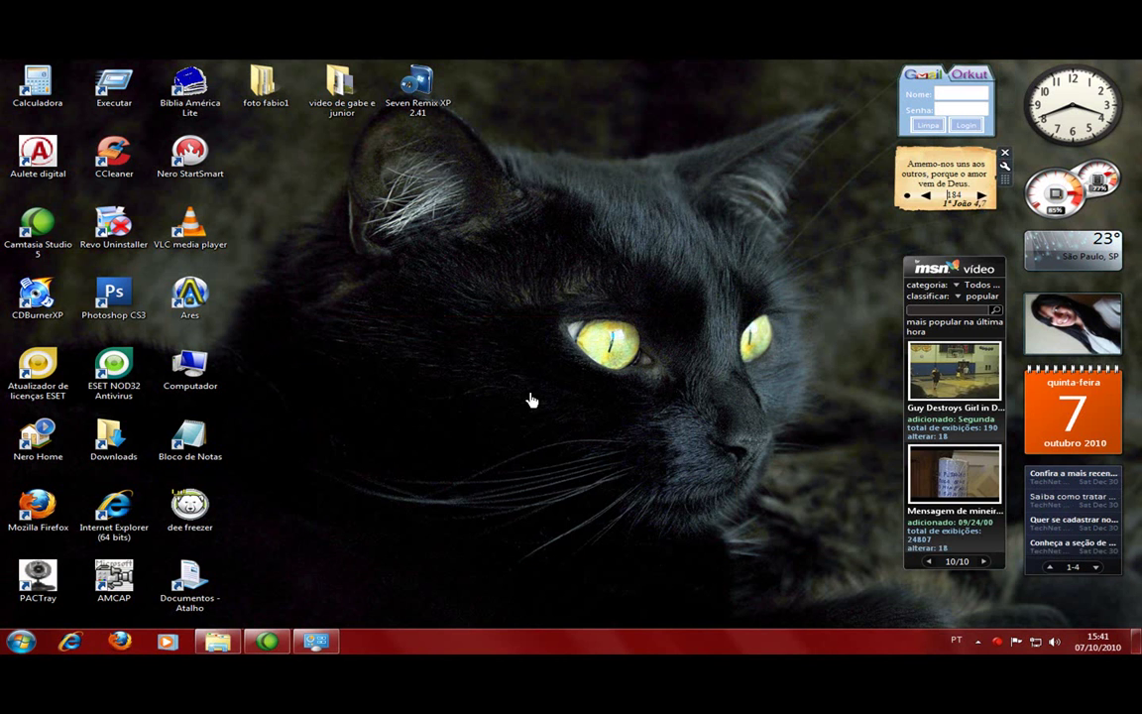
Step: Bring back the picture folder, make the Deserto picture the desktop background and minimize the folder window
{"action": "left_click", "coordinate": [220, 641]}
{"action": "right_click", "coordinate": [468, 394]}
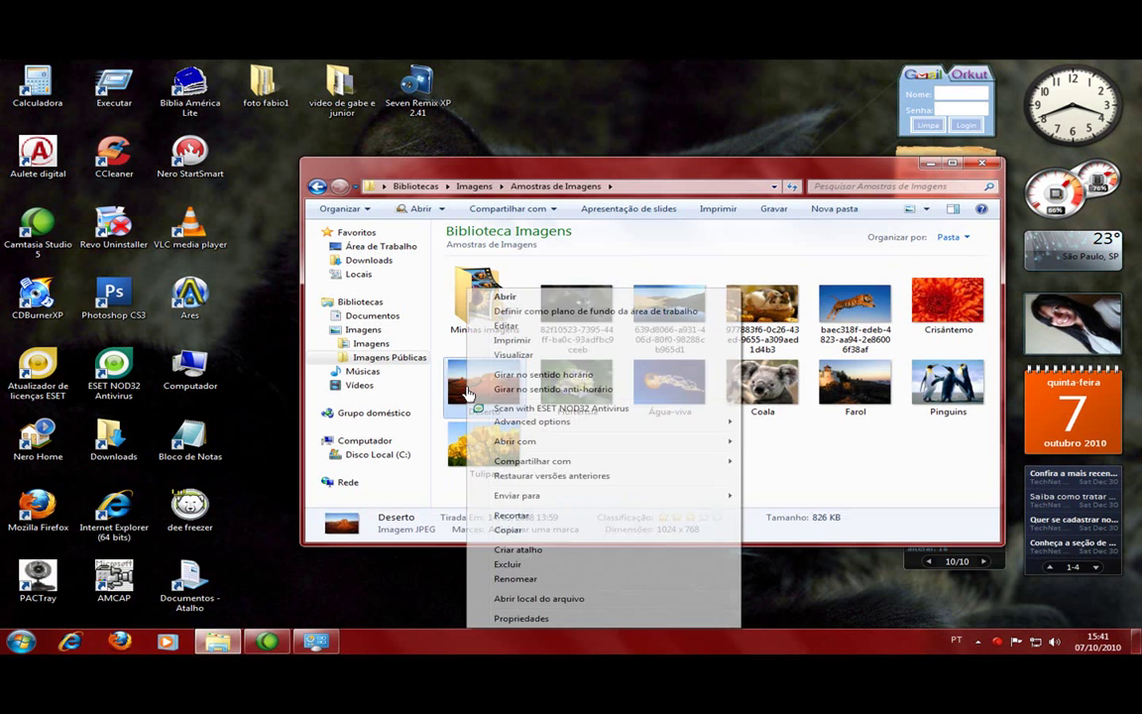
{"action": "left_click", "coordinate": [555, 317]}
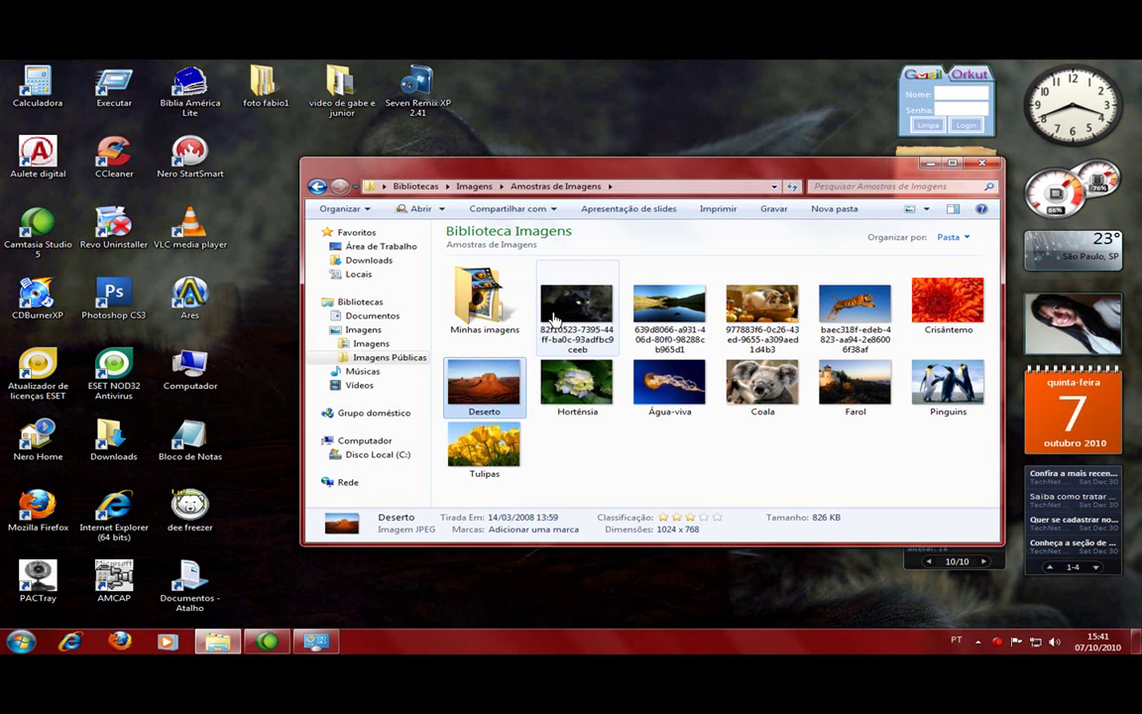
{"action": "left_click", "coordinate": [929, 165]}
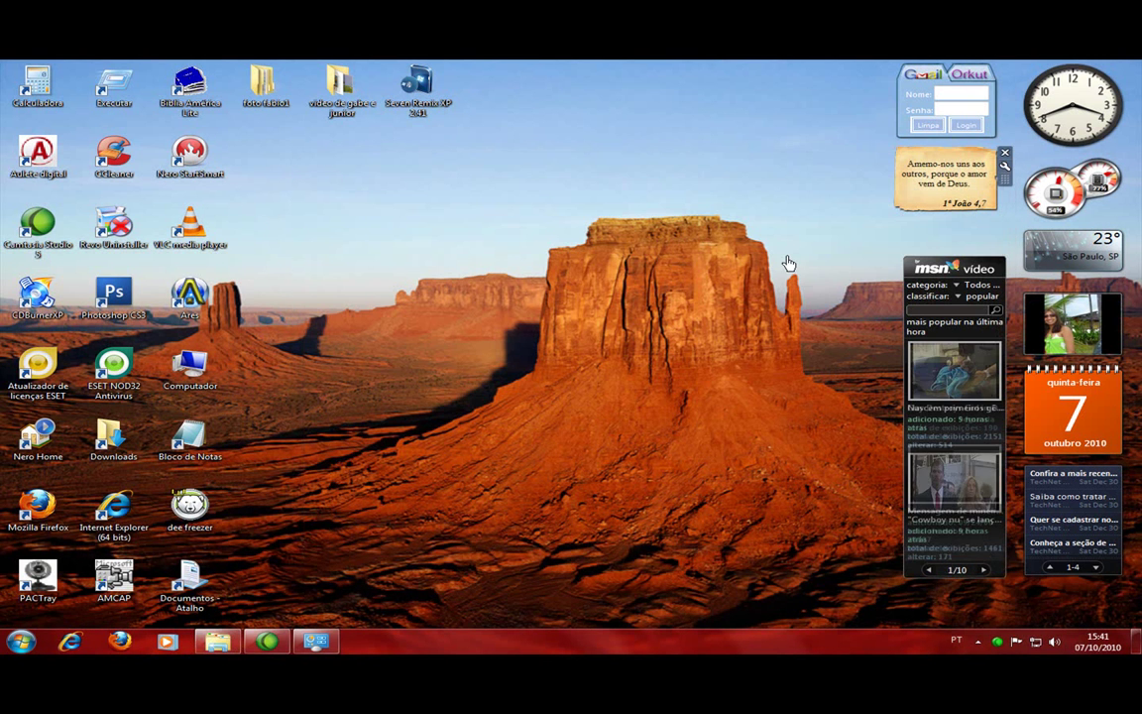
Step: Reopen the picture folder, set the black cat picture as the desktop background again and close the folder window
{"action": "left_click", "coordinate": [219, 644]}
{"action": "left_click", "coordinate": [561, 291]}
{"action": "right_click", "coordinate": [561, 291]}
{"action": "left_click", "coordinate": [575, 312]}
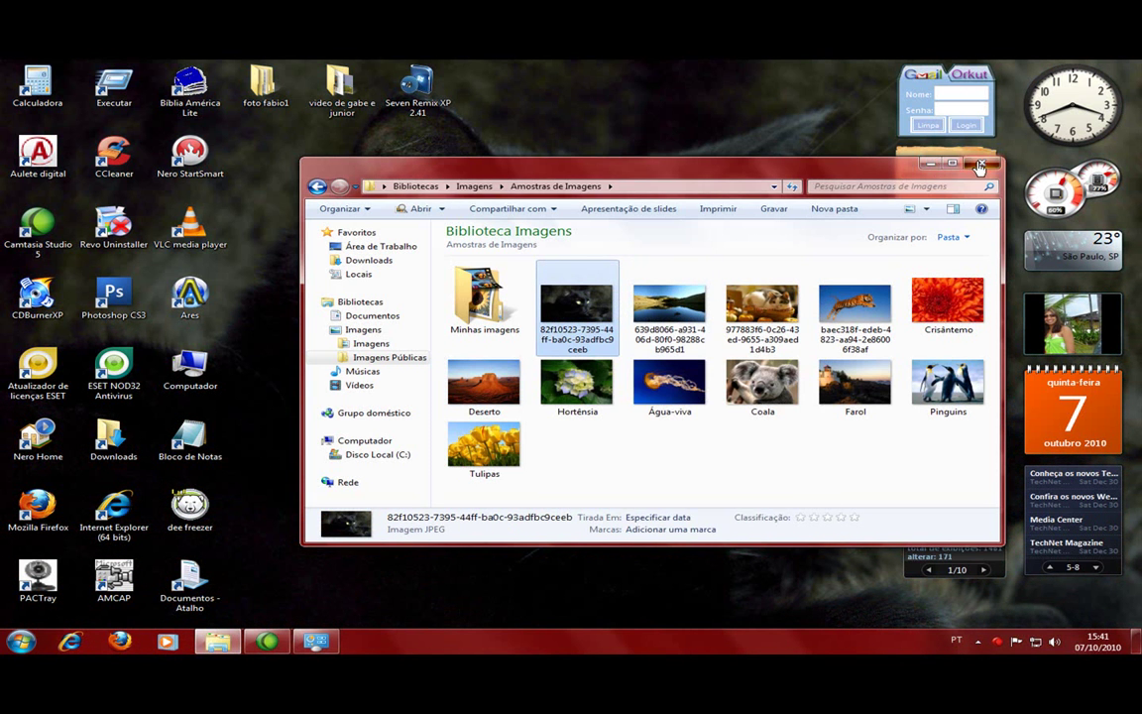
{"action": "left_click", "coordinate": [980, 167]}
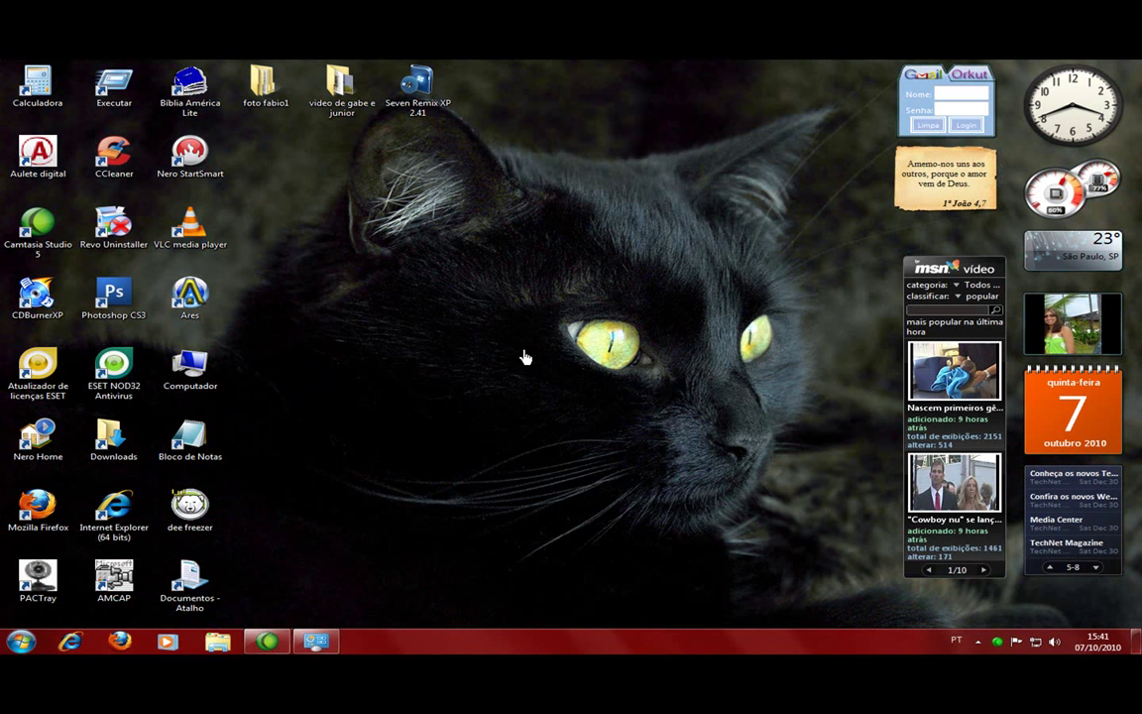